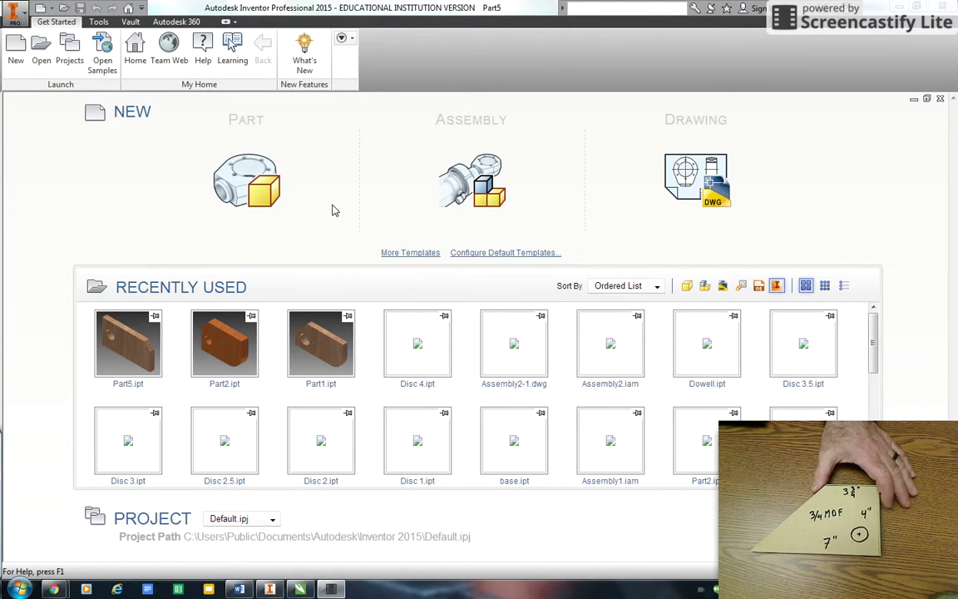
Step: Create a new part file and start a 2D sketch
{"action": "left_click", "coordinate": [236, 154]}
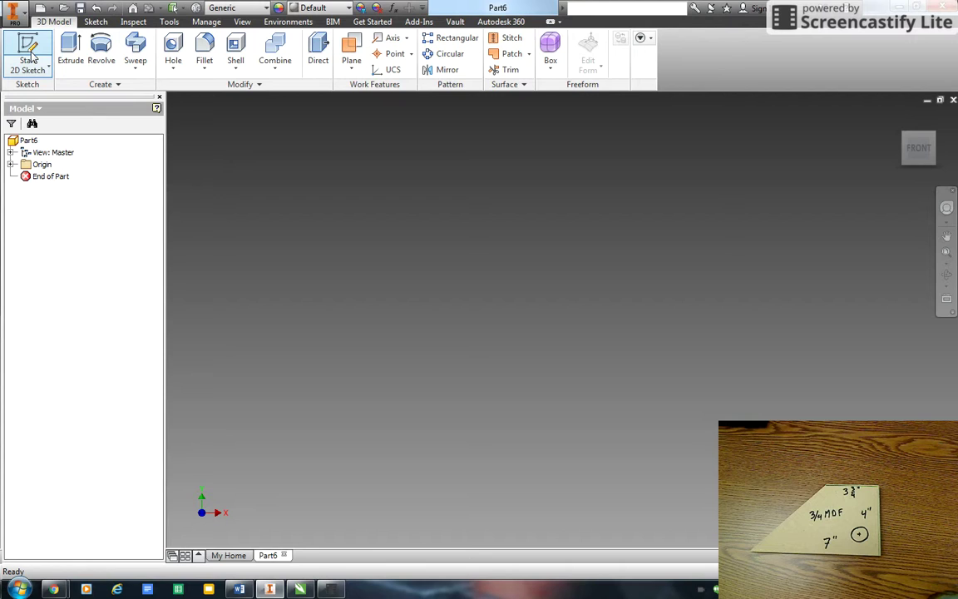
{"action": "left_click", "coordinate": [32, 56]}
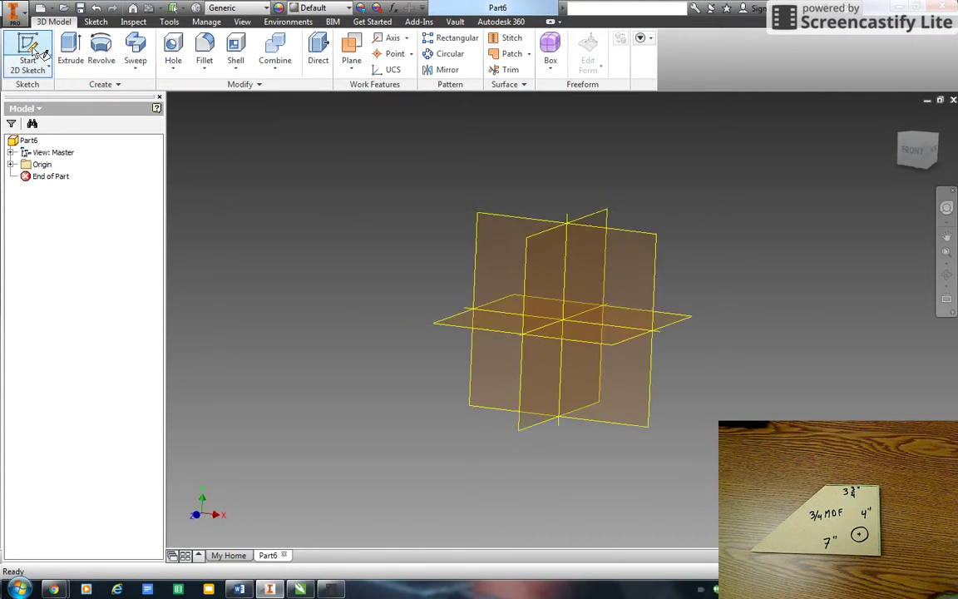
Step: On the chosen origin plane, draw a 7 by 4 in rectangle cornered at the origin
{"action": "left_click", "coordinate": [609, 241]}
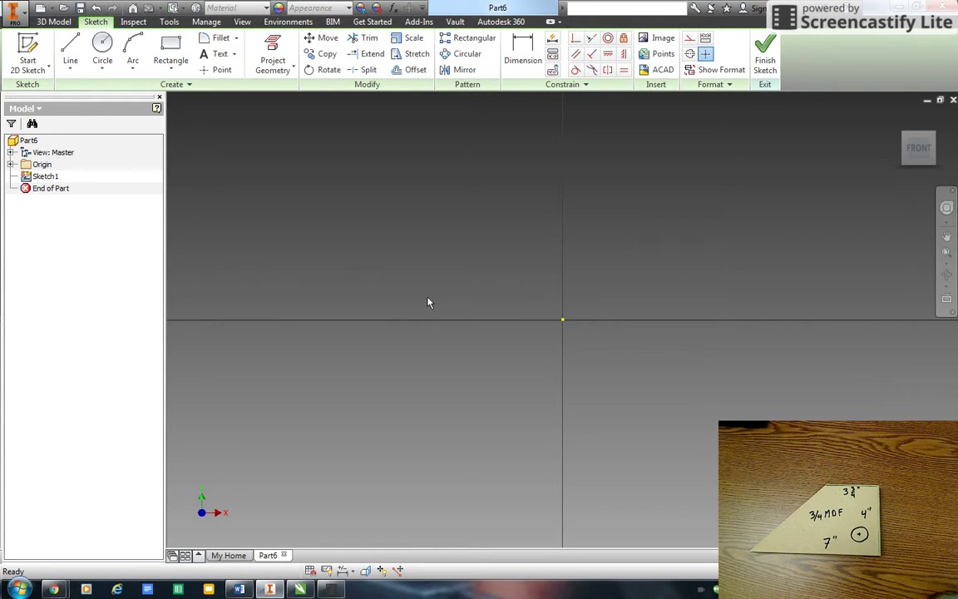
{"action": "left_click", "coordinate": [173, 50]}
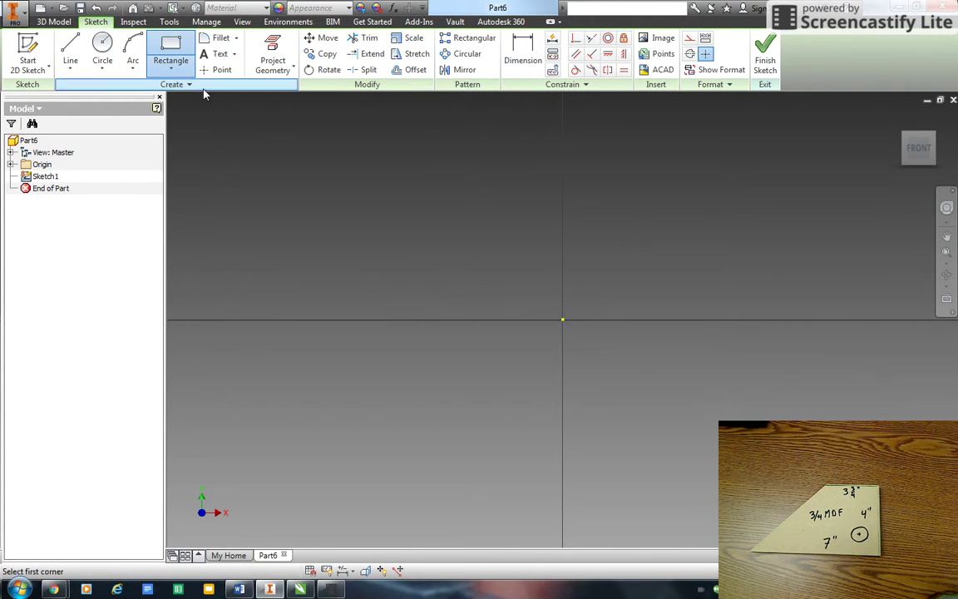
{"action": "left_click", "coordinate": [562, 320]}
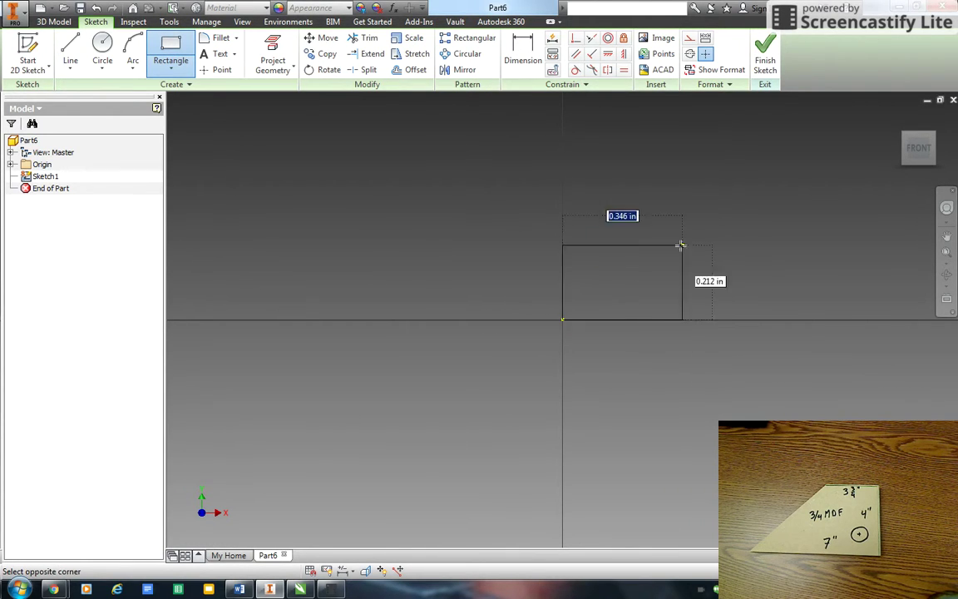
{"action": "type", "text": "7"}
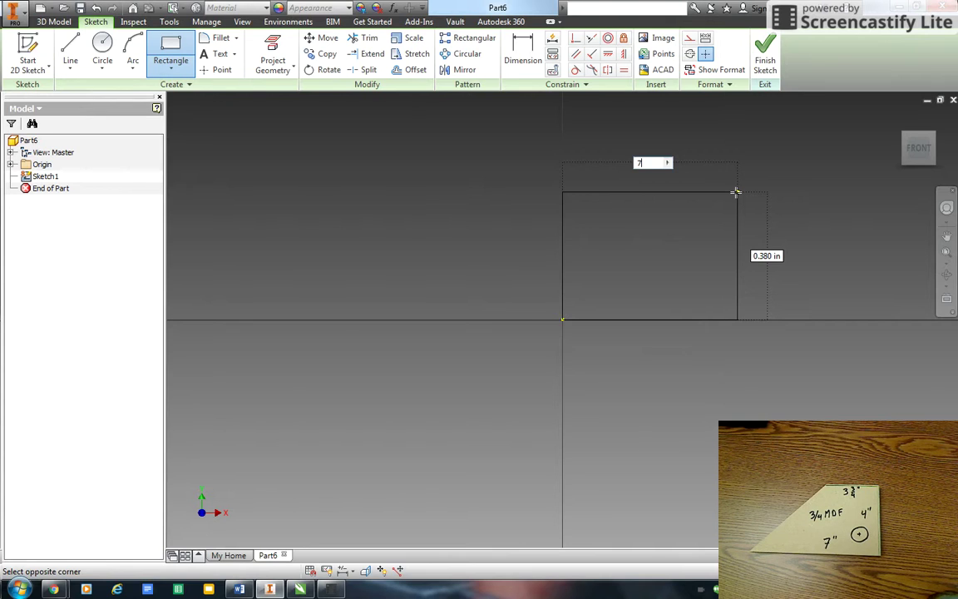
{"action": "key", "text": "Tab"}
{"action": "type", "text": "4"}
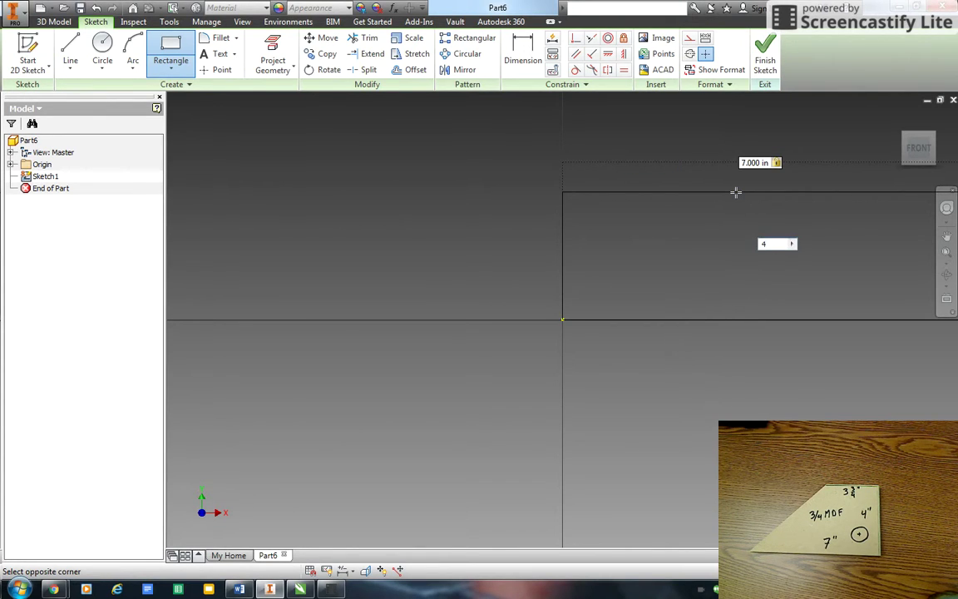
{"action": "key", "text": "Return"}
{"action": "scroll", "coordinate": [716, 250], "scroll_direction": "down", "scroll_amount": 3}
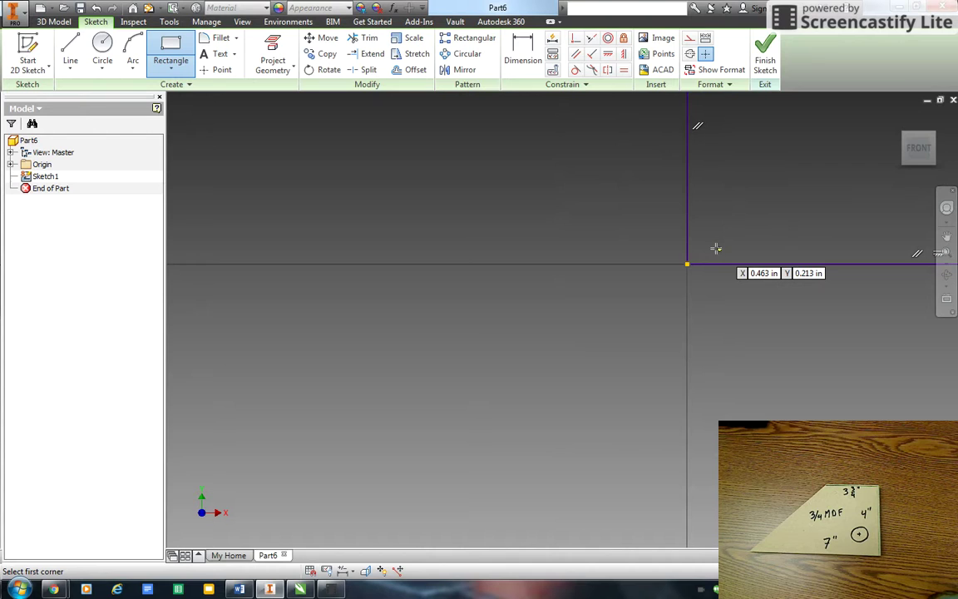
{"action": "scroll", "coordinate": [716, 250], "scroll_direction": "up", "scroll_amount": 3}
{"action": "mouse_move", "coordinate": [707, 253]}
{"action": "middle_mouse_down"}
{"action": "mouse_move", "coordinate": [622, 320]}
{"action": "mouse_move", "coordinate": [376, 362]}
{"action": "middle_mouse_up"}
{"action": "scroll", "coordinate": [378, 360], "scroll_direction": "down", "scroll_amount": 3}
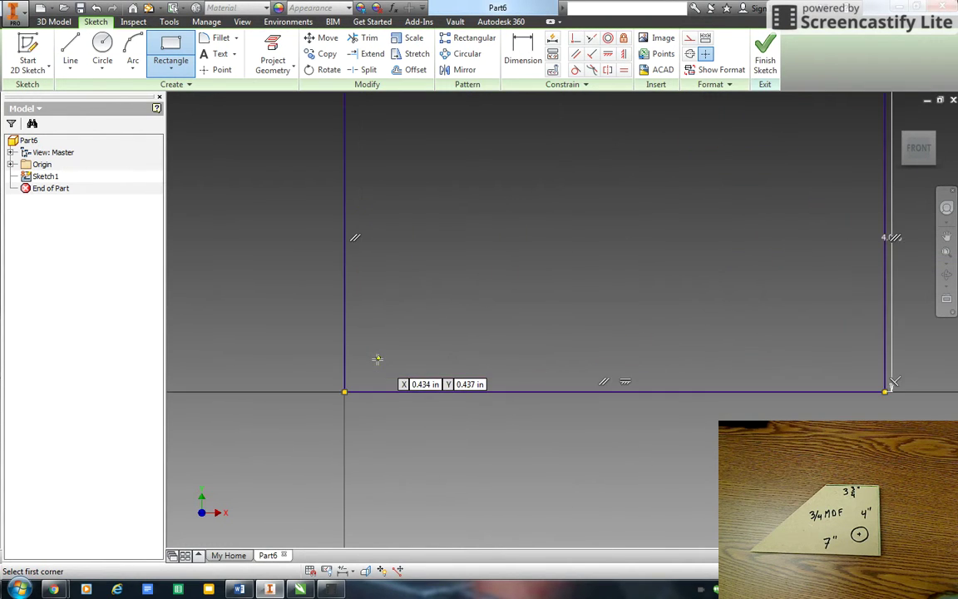
{"action": "scroll", "coordinate": [378, 359], "scroll_direction": "up", "scroll_amount": 3}
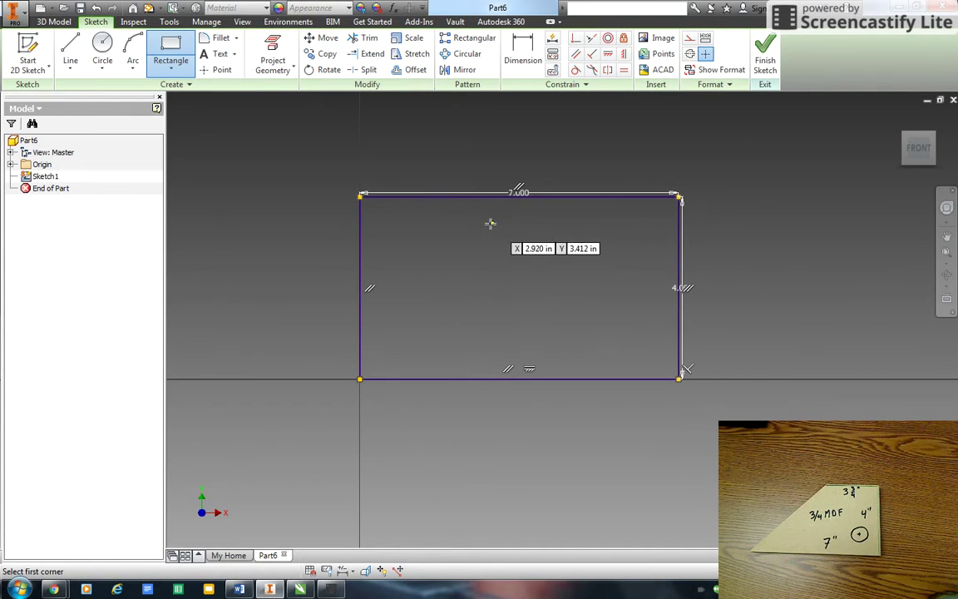
Step: End the Rectangle tool and delete the top and right edges and both dimensions
{"action": "right_click", "coordinate": [721, 203]}
{"action": "left_click", "coordinate": [772, 204]}
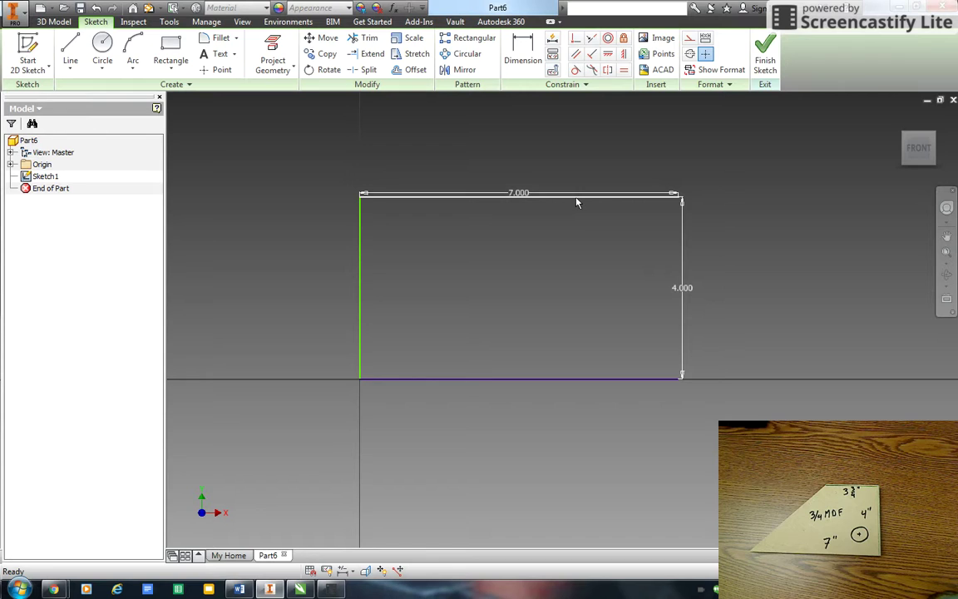
{"action": "left_click", "coordinate": [519, 193]}
{"action": "key", "text": "Delete"}
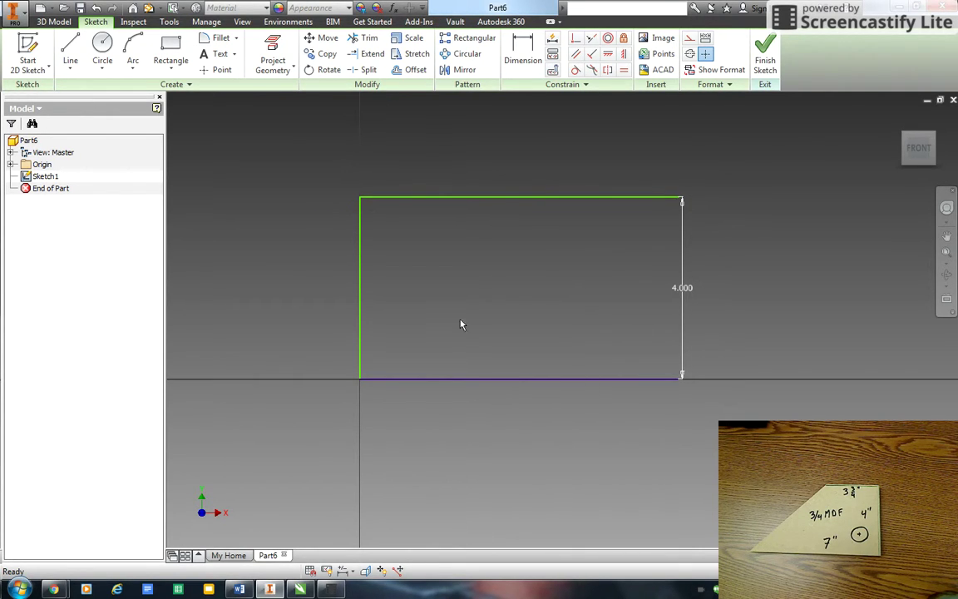
{"action": "left_click", "coordinate": [487, 199]}
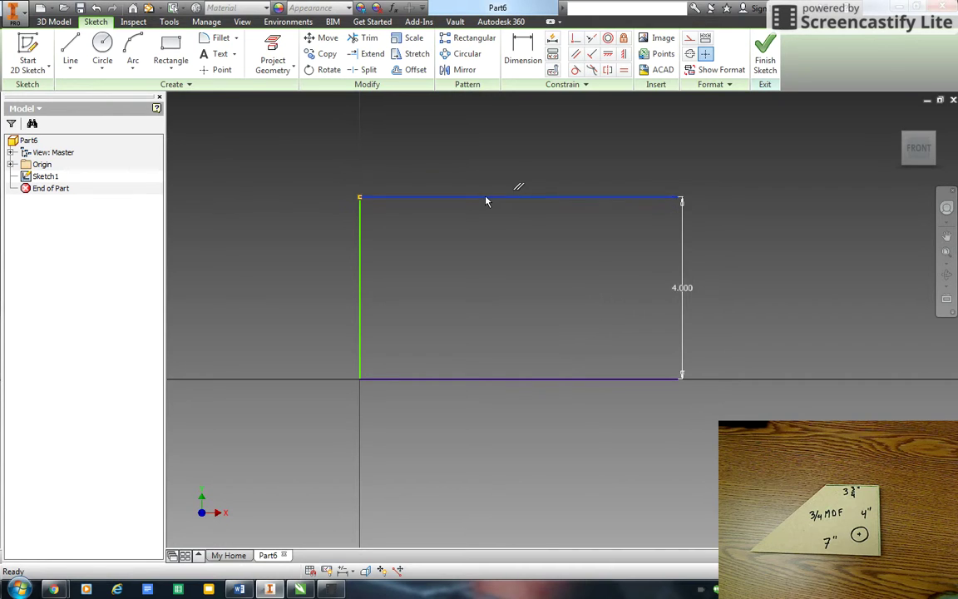
{"action": "key", "text": "Delete"}
Step: Draw a 3.75 in horizontal top line and a slanted side to the base's right end
{"action": "left_click", "coordinate": [69, 51]}
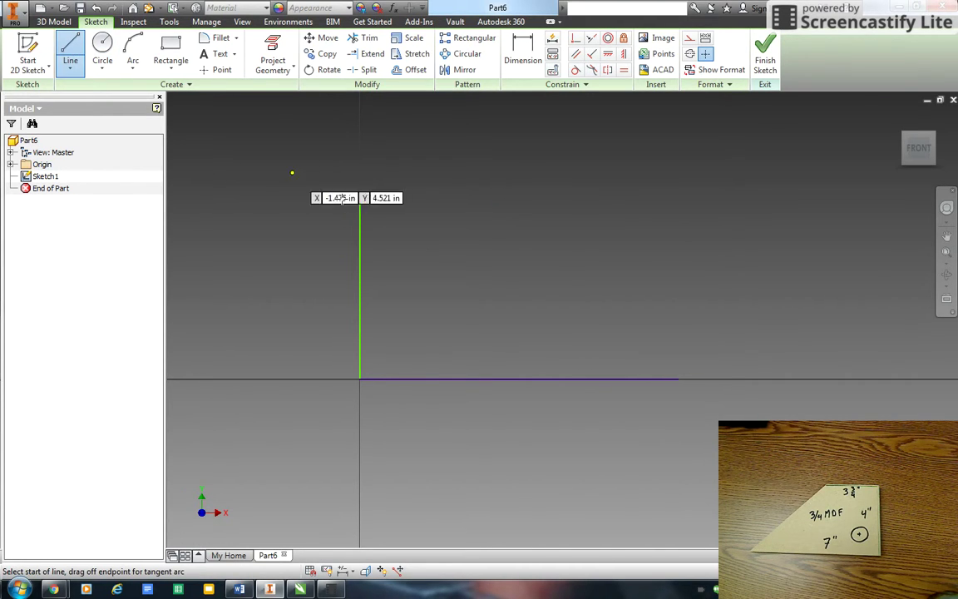
{"action": "left_click", "coordinate": [360, 198]}
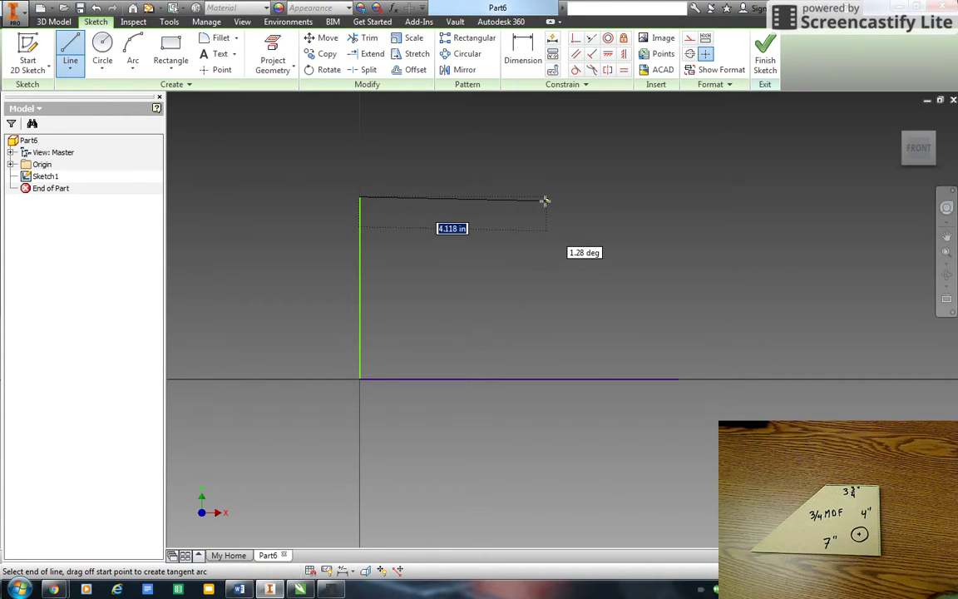
{"action": "type", "text": "3"}
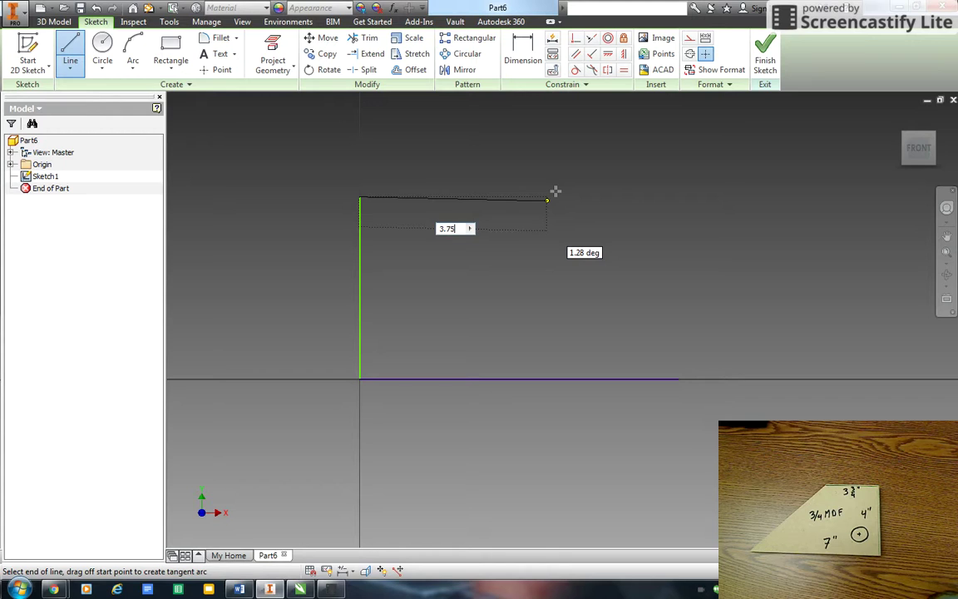
{"action": "type", "text": ".75"}
{"action": "key", "text": "Tab"}
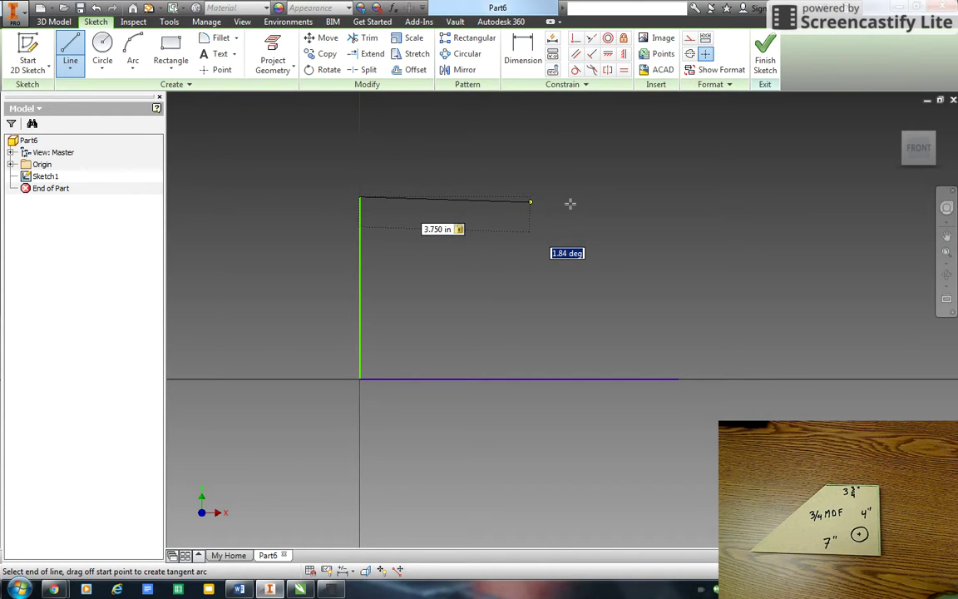
{"action": "type", "text": "0"}
{"action": "key", "text": "Return"}
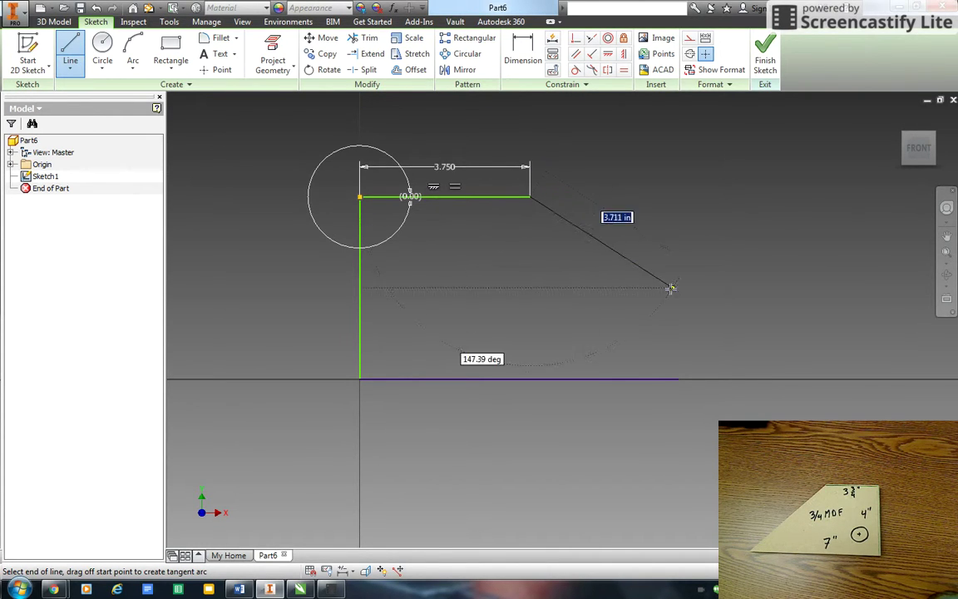
{"action": "left_click", "coordinate": [677, 380]}
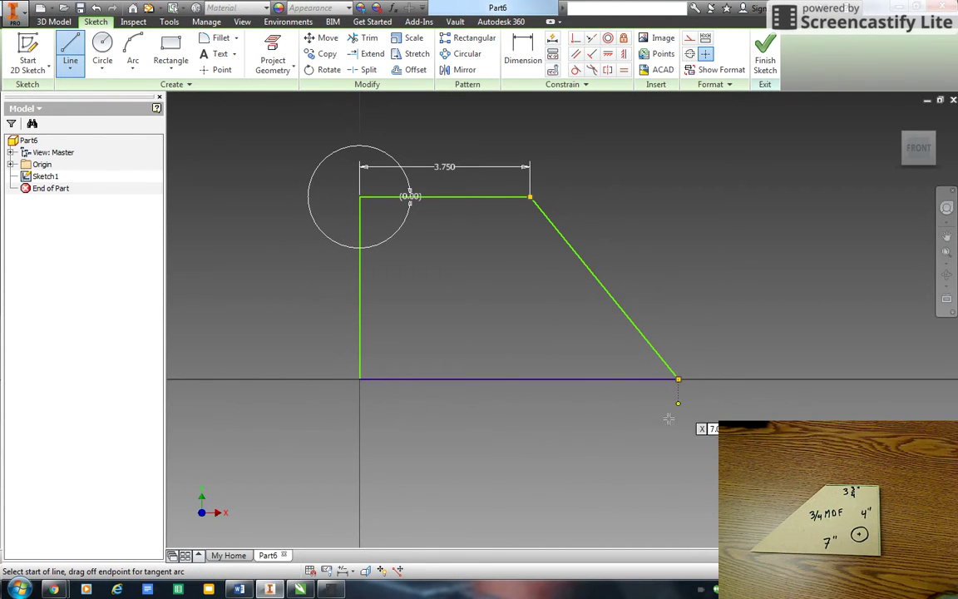
{"action": "right_click", "coordinate": [698, 254]}
{"action": "left_click", "coordinate": [751, 253]}
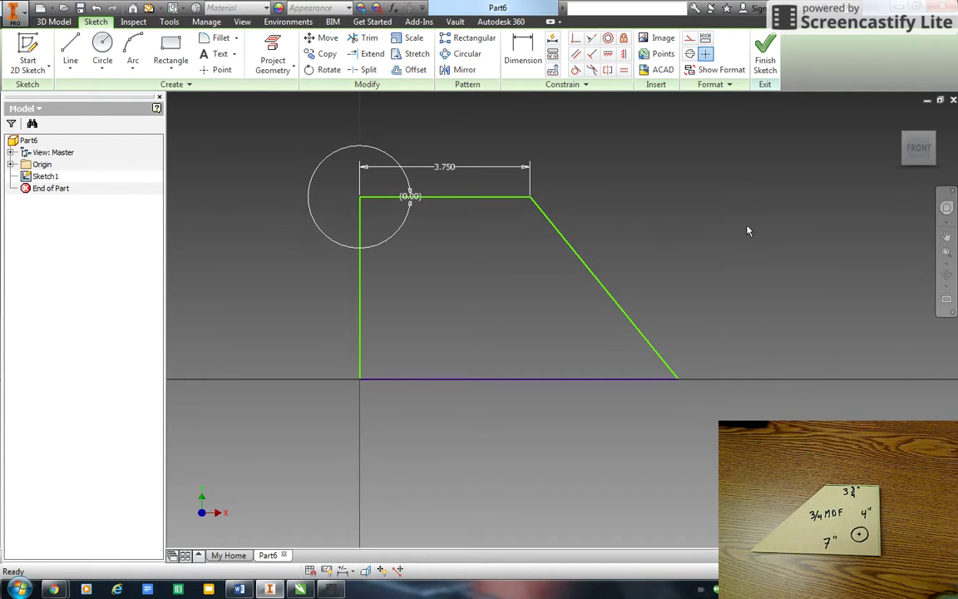
Step: Finish the sketch and extrude the trapezoid profile 0.75 in into a solid
{"action": "left_click", "coordinate": [765, 60]}
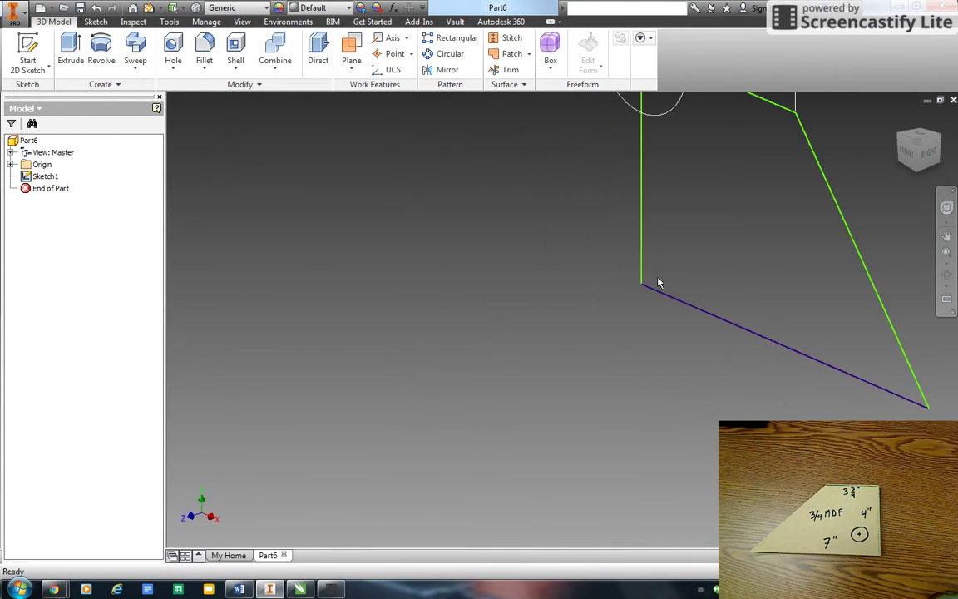
{"action": "mouse_move", "coordinate": [657, 282]}
{"action": "middle_mouse_down"}
{"action": "mouse_move", "coordinate": [640, 301]}
{"action": "mouse_move", "coordinate": [541, 347]}
{"action": "middle_mouse_up"}
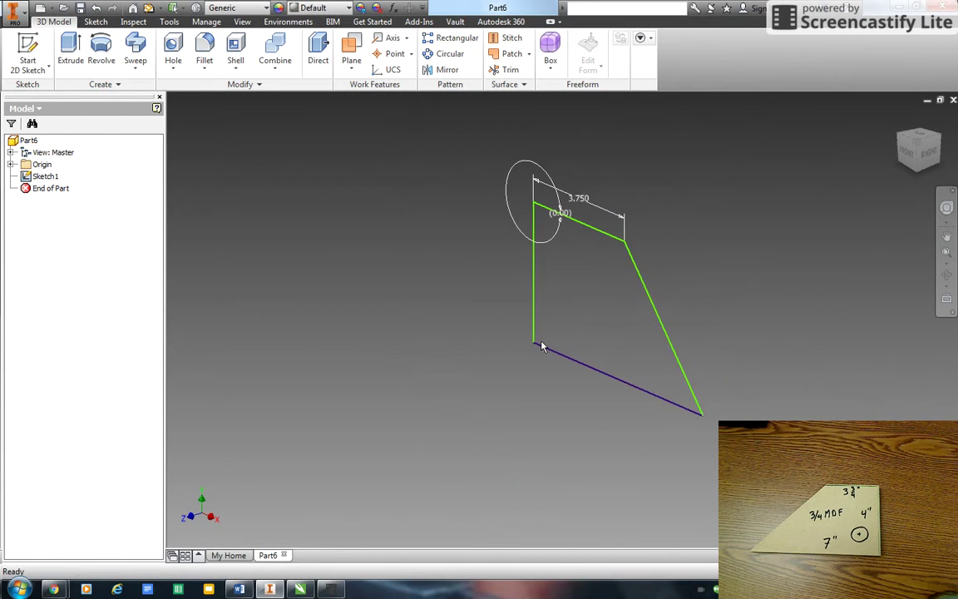
{"action": "left_click", "coordinate": [72, 56]}
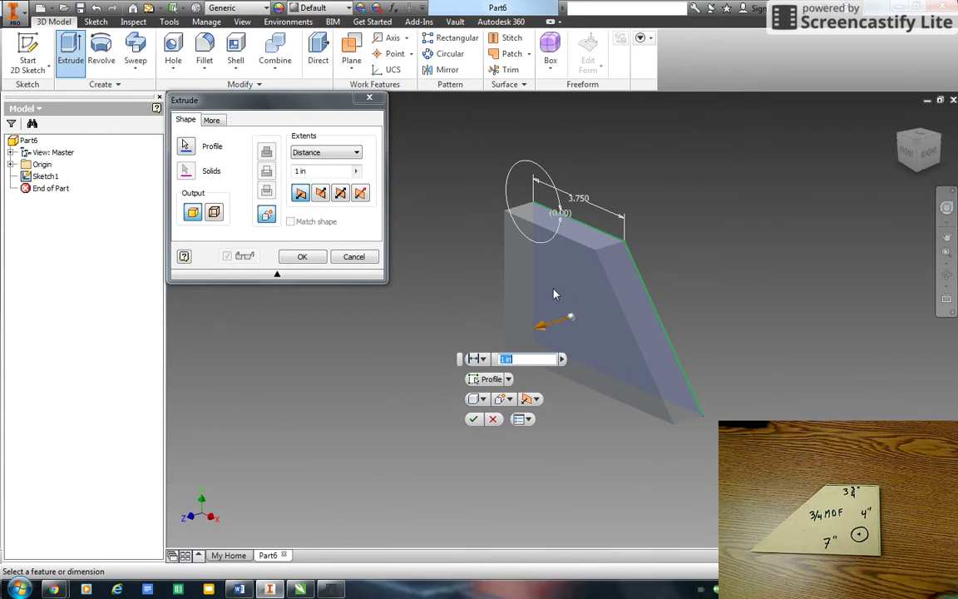
{"action": "left_click", "coordinate": [286, 172]}
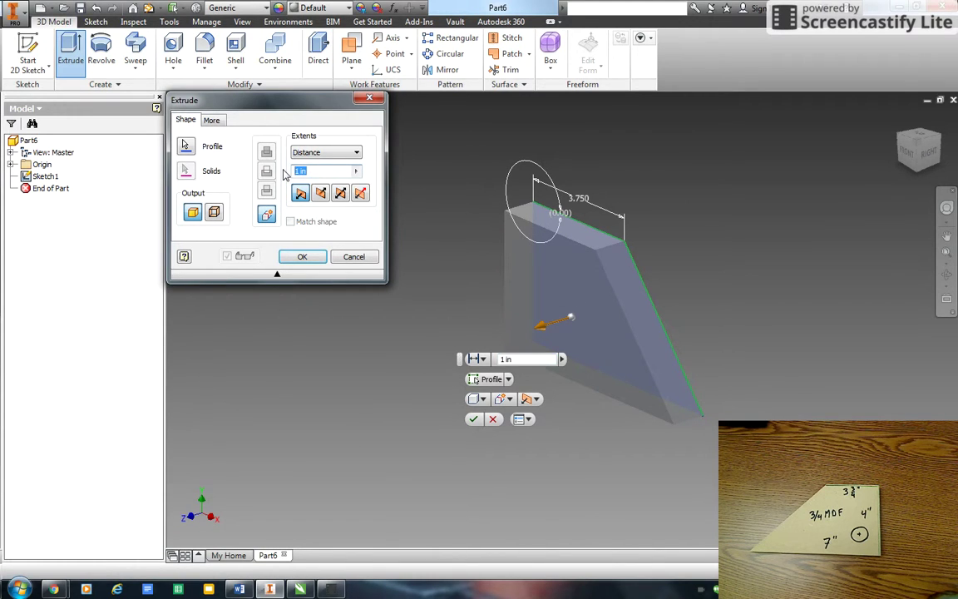
{"action": "type", "text": ".75"}
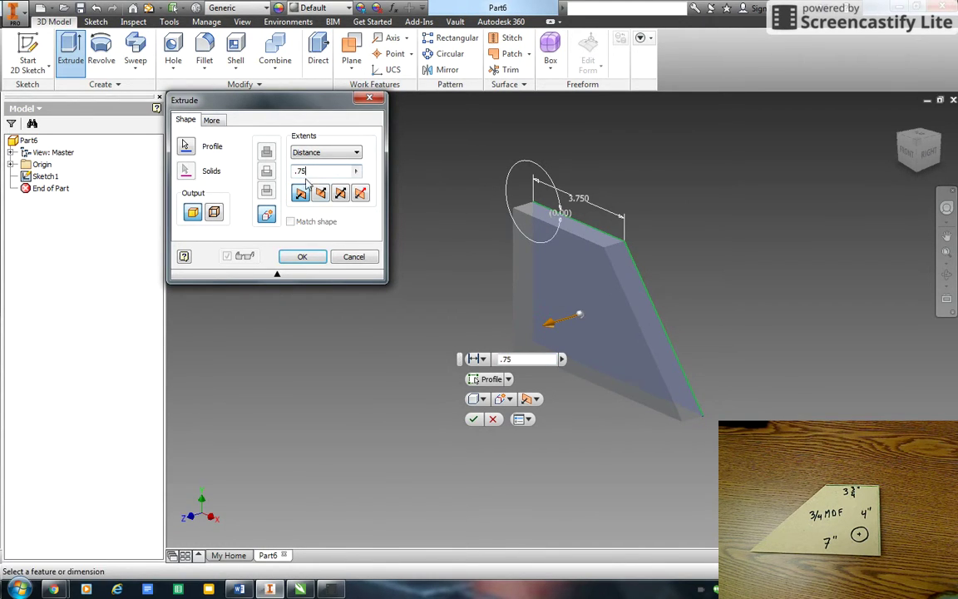
{"action": "left_click", "coordinate": [311, 259]}
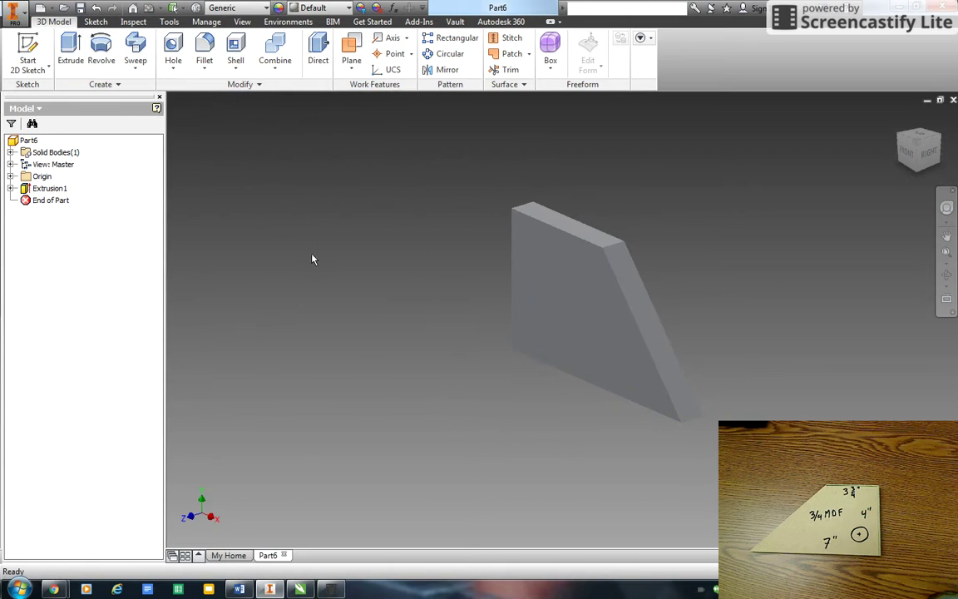
Step: Assign Wood (Birch) to the part from the Quick Access material list
{"action": "left_click", "coordinate": [267, 8]}
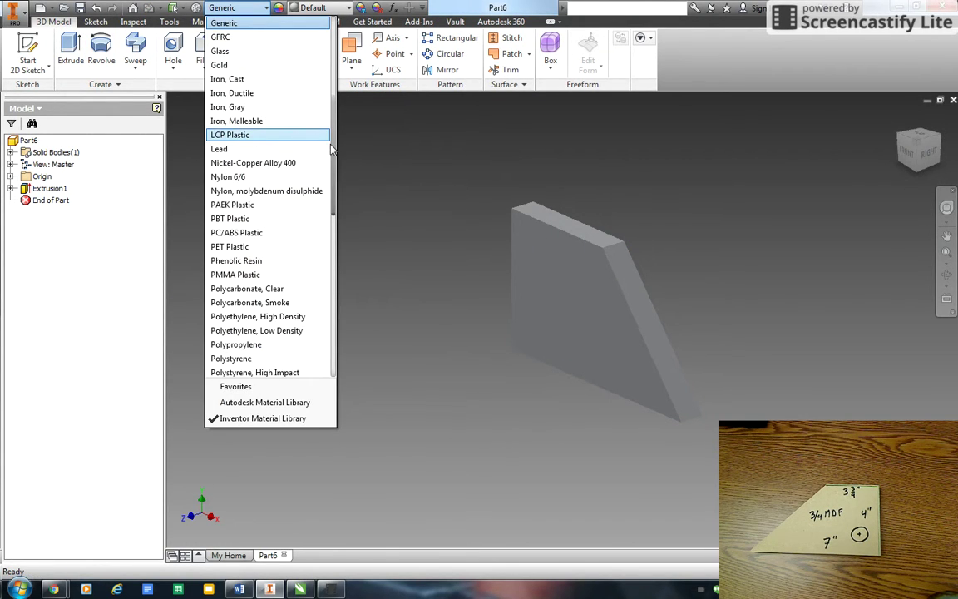
{"action": "left_click_drag", "start_coordinate": [333, 83], "coordinate": [342, 300]}
{"action": "left_click", "coordinate": [237, 344]}
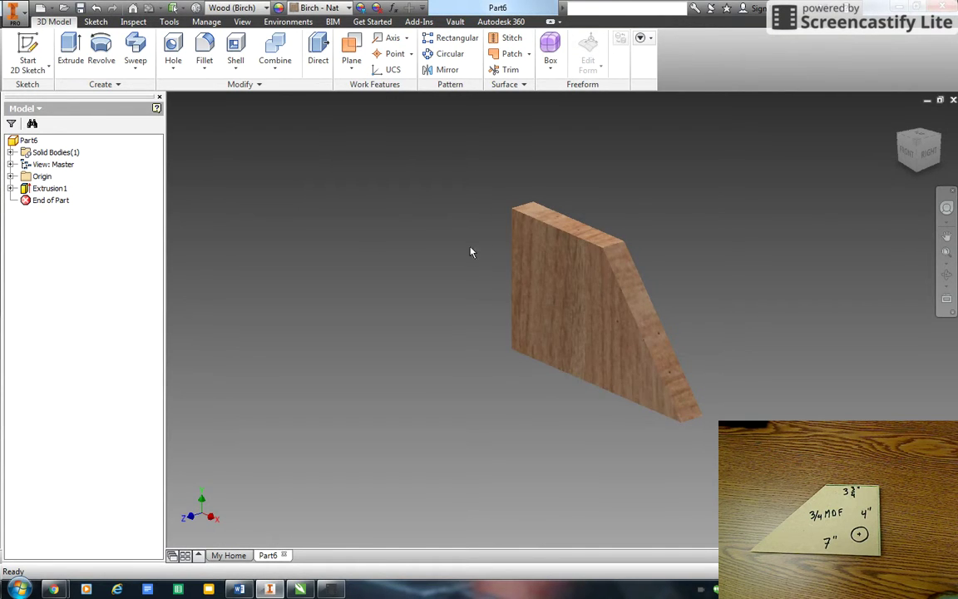
Step: Start Sketch2 on the block's front face, draw a circle there, and finish the sketch
{"action": "left_click", "coordinate": [29, 54]}
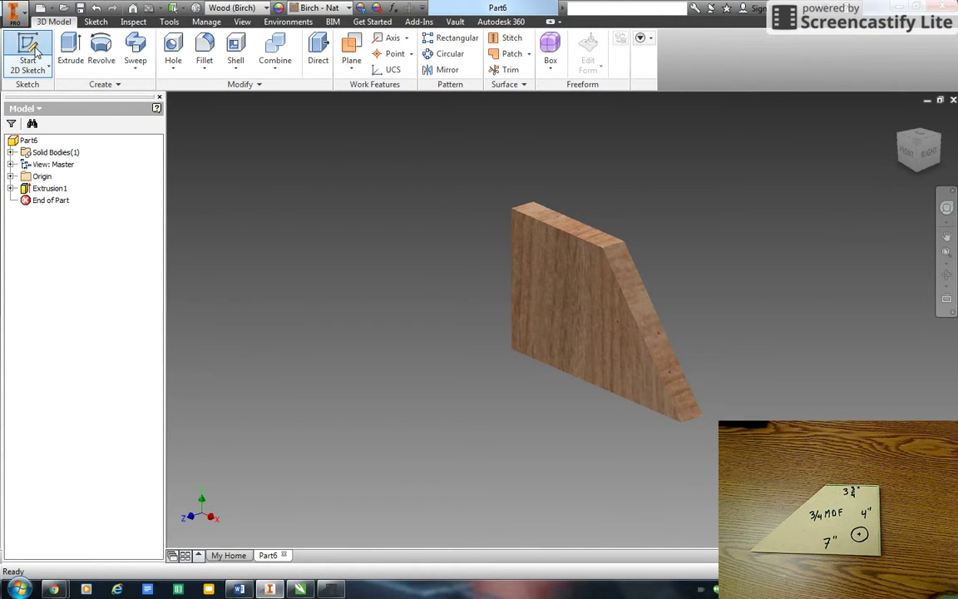
{"action": "left_click", "coordinate": [545, 289]}
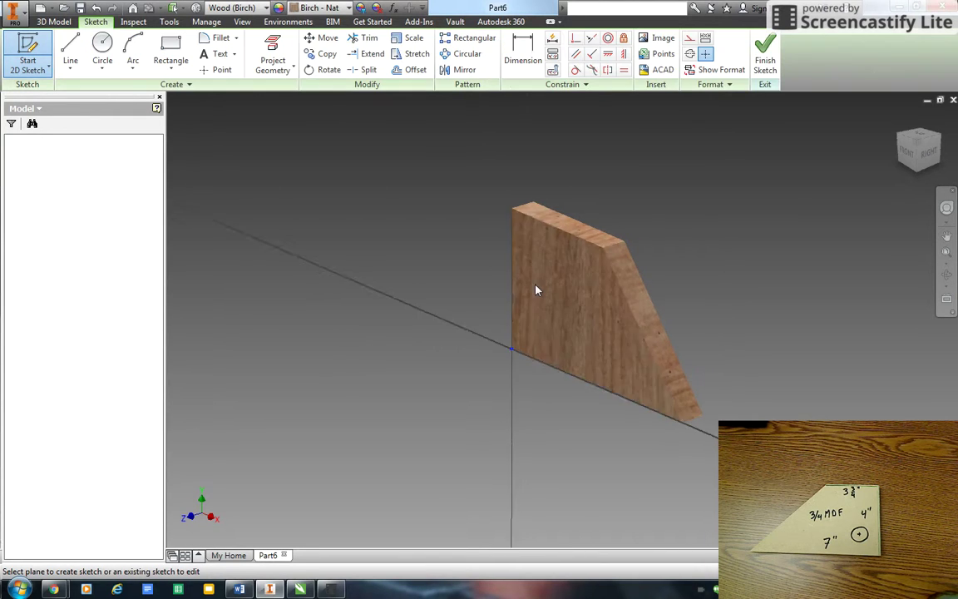
{"action": "left_click", "coordinate": [102, 54]}
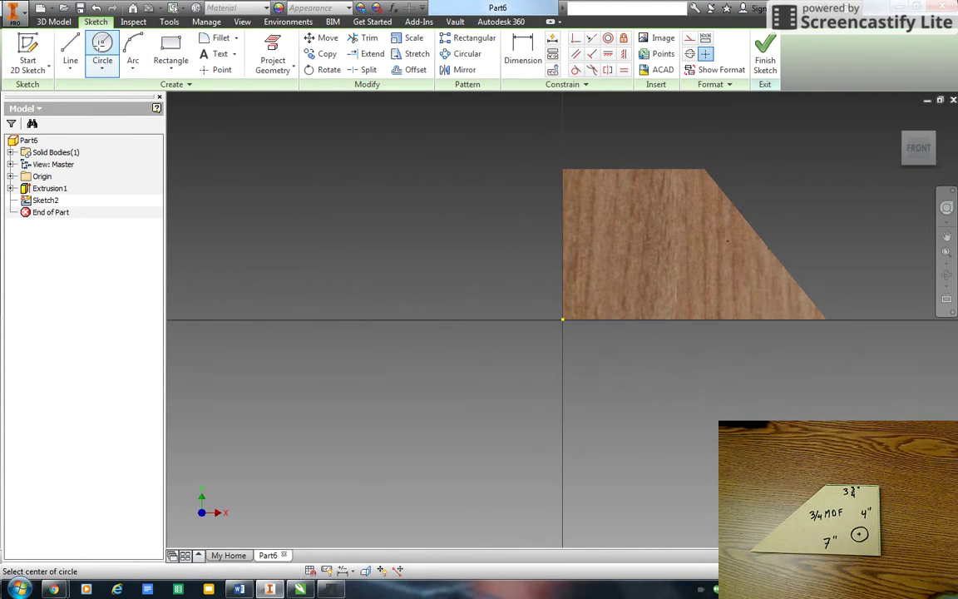
{"action": "left_click", "coordinate": [599, 267]}
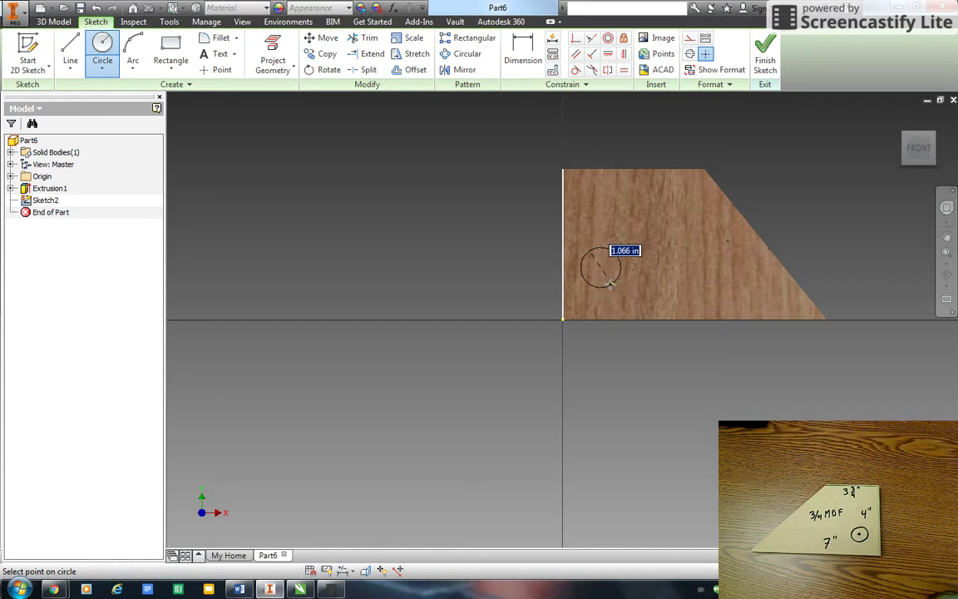
{"action": "left_click", "coordinate": [609, 283]}
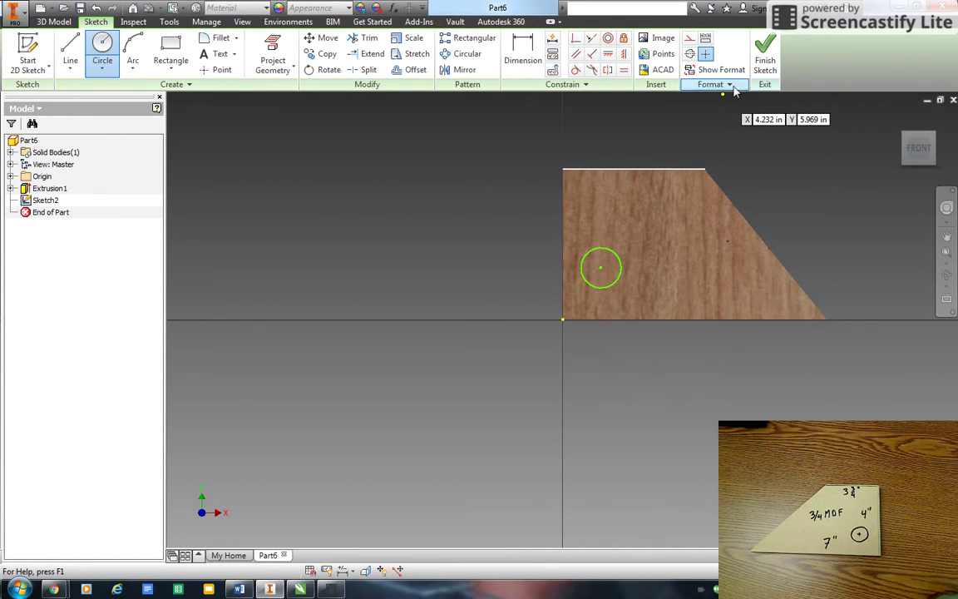
{"action": "left_click", "coordinate": [765, 55]}
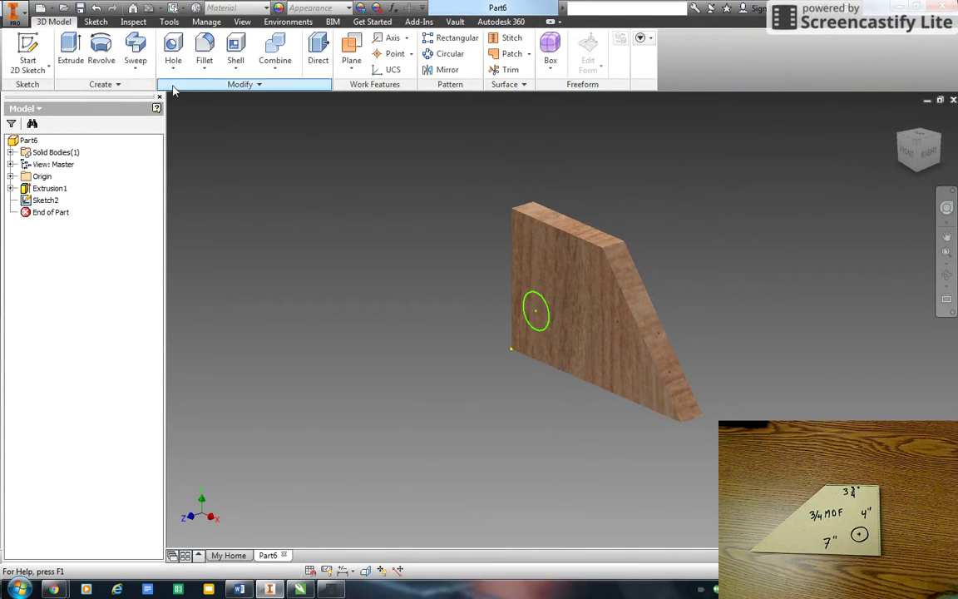
Step: Extrude the circle flipped into the block as a 0.75 in cut, then expand both extrusions in the browser
{"action": "left_click", "coordinate": [71, 49]}
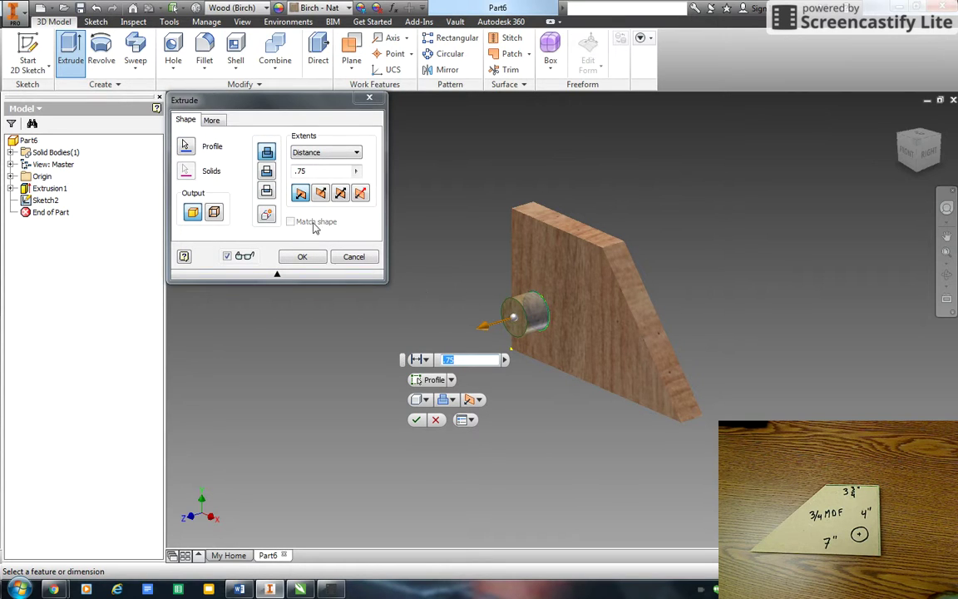
{"action": "left_click", "coordinate": [320, 195]}
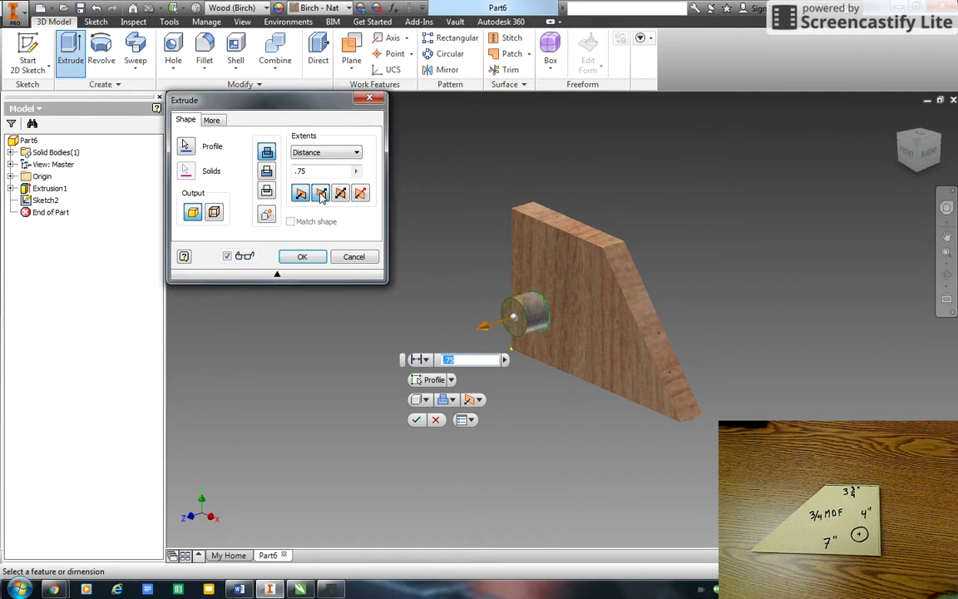
{"action": "left_click", "coordinate": [289, 257]}
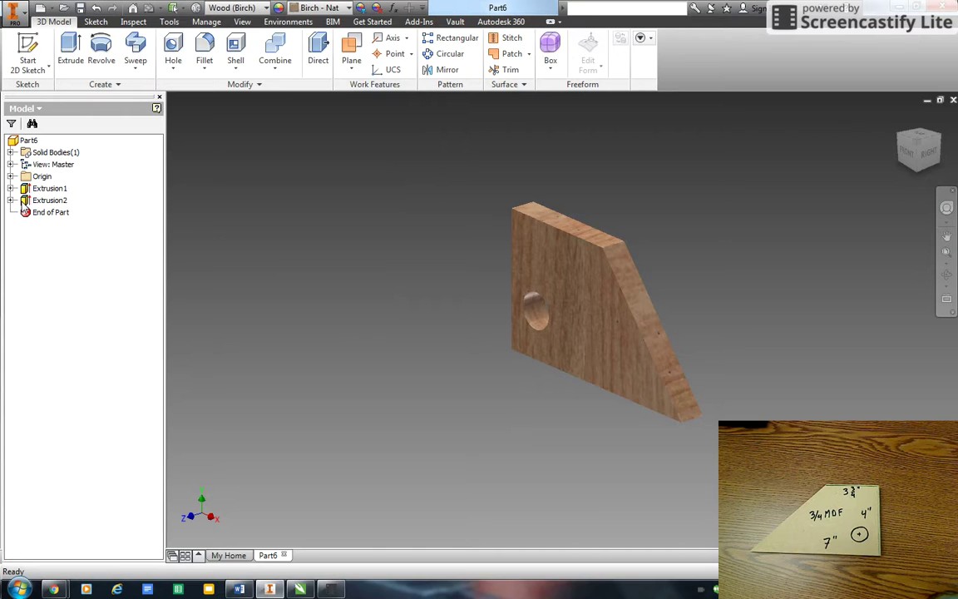
{"action": "left_click", "coordinate": [11, 189]}
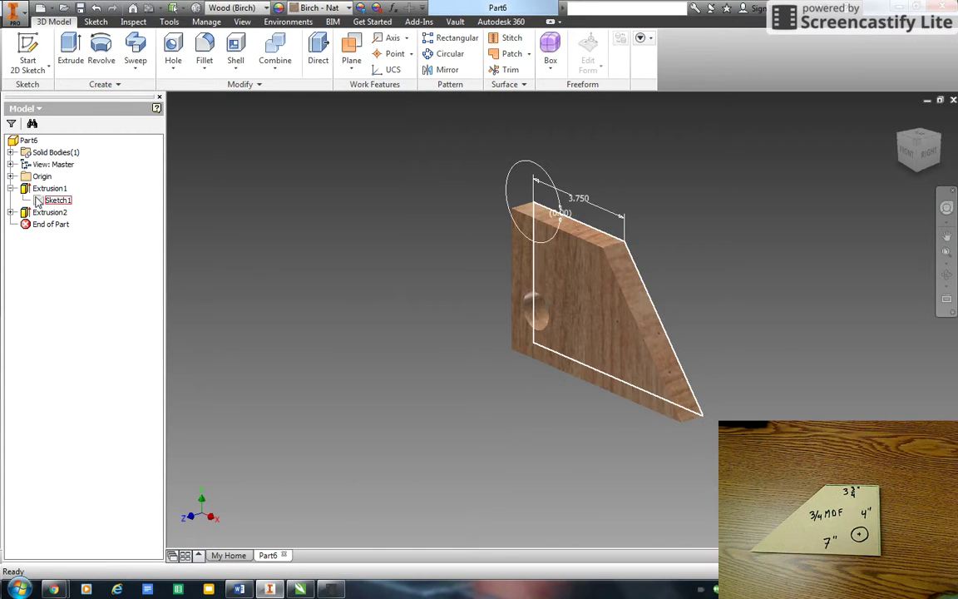
{"action": "left_click", "coordinate": [11, 213]}
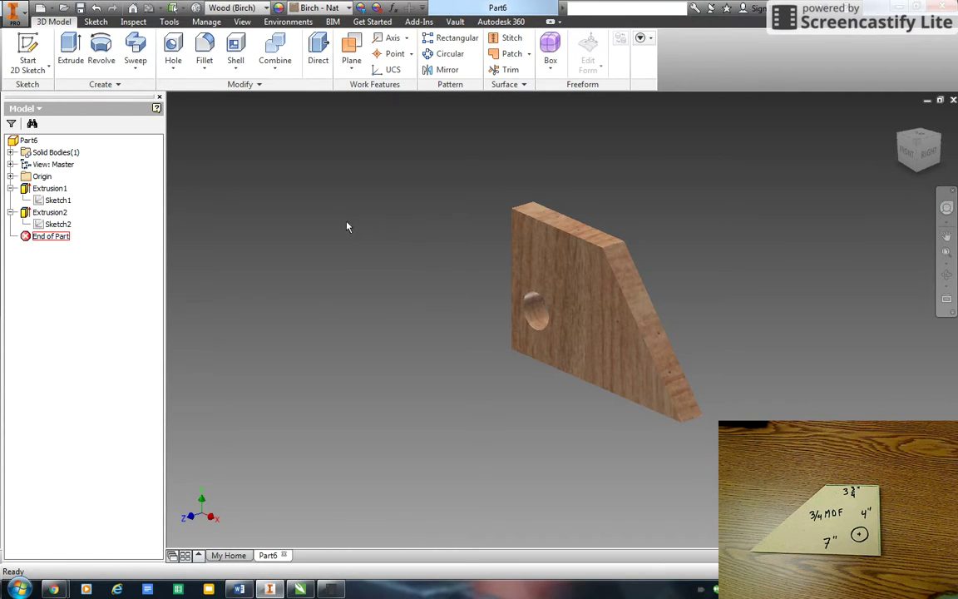
Step: Save the part as Part6 with Save As
{"action": "left_click", "coordinate": [18, 15]}
{"action": "left_click", "coordinate": [43, 143]}
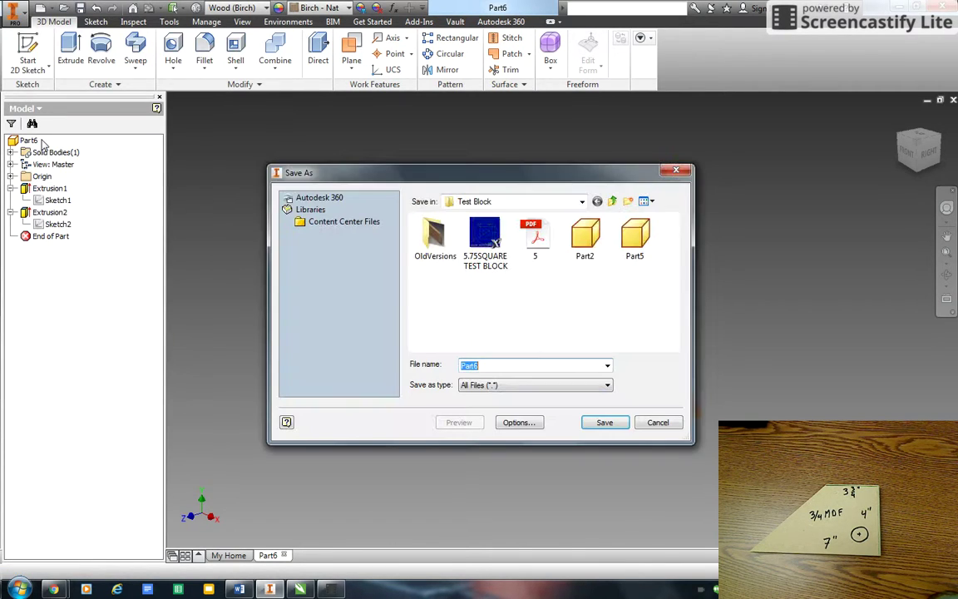
{"action": "left_click", "coordinate": [602, 424]}
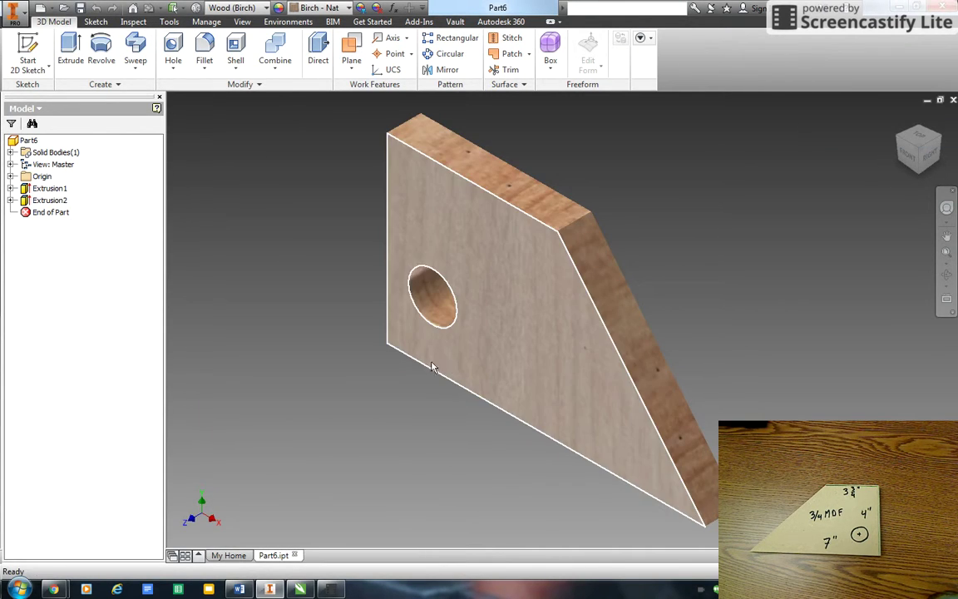
Step: Create a new drawing from the Standard.dwg template
{"action": "left_click", "coordinate": [25, 17]}
{"action": "left_click", "coordinate": [37, 60]}
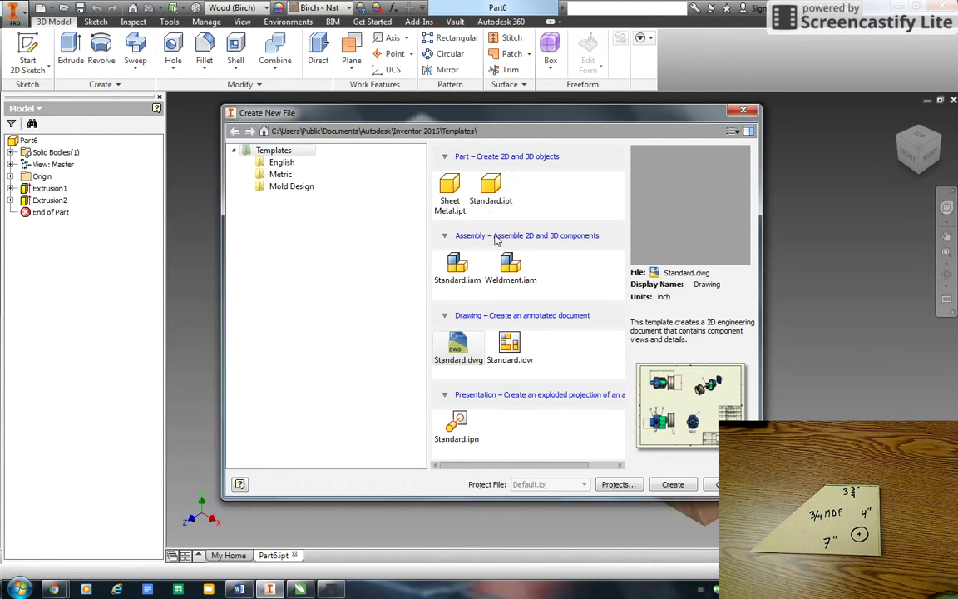
{"action": "left_click", "coordinate": [670, 485]}
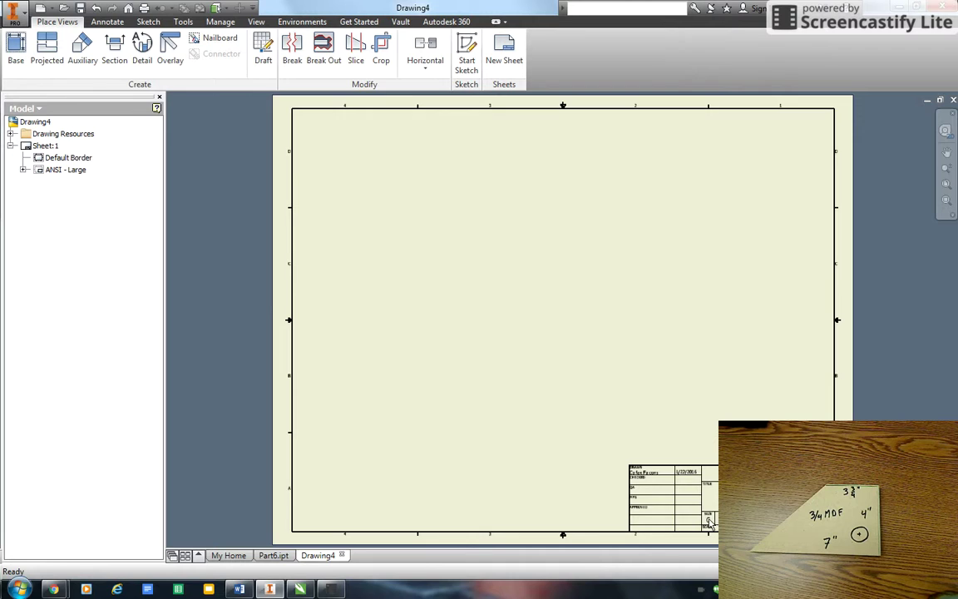
Step: Add a sheet from the A size, Landscape, 1 view format and delete its Part6 front view
{"action": "left_click", "coordinate": [10, 134]}
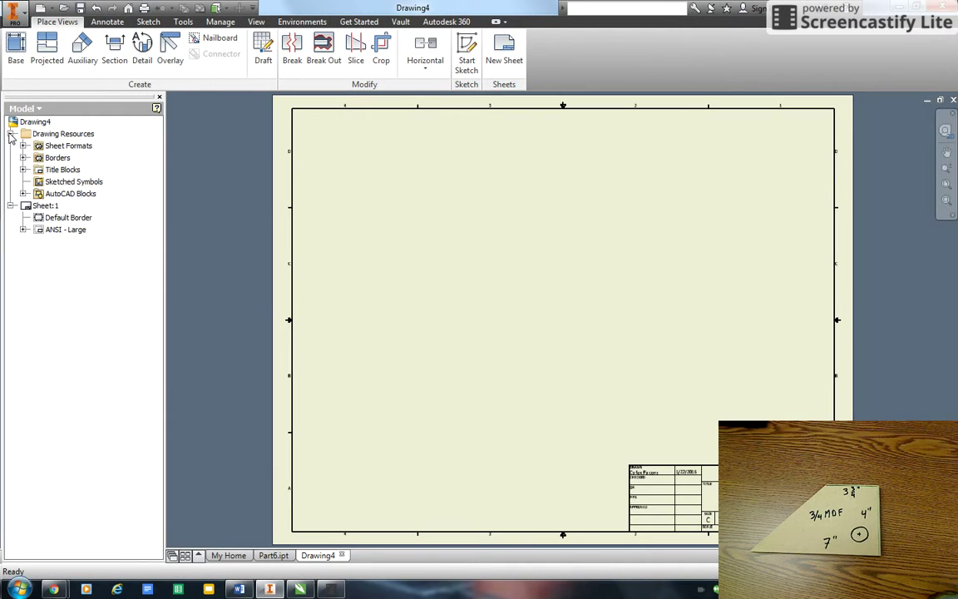
{"action": "left_click", "coordinate": [23, 145]}
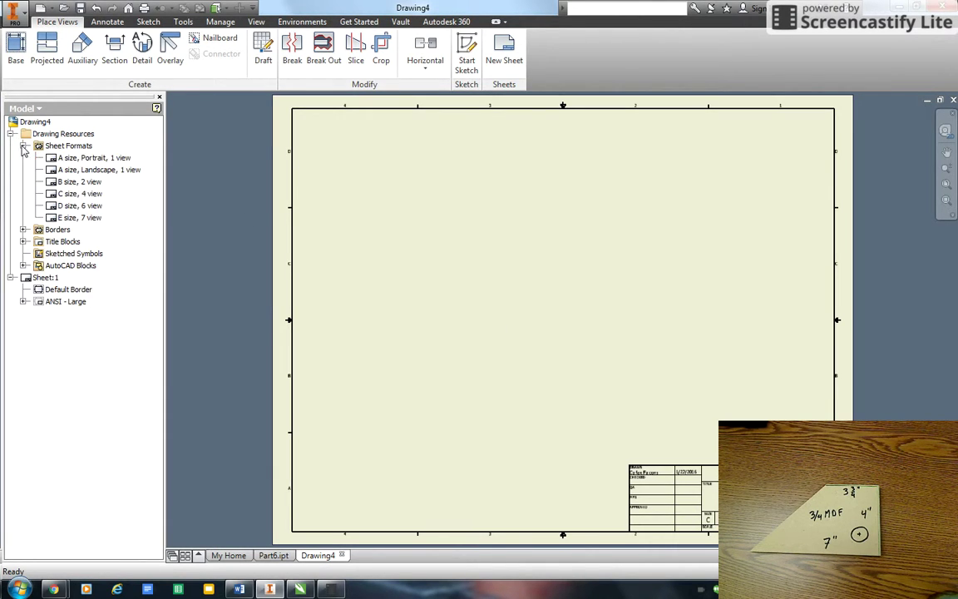
{"action": "double_click", "coordinate": [53, 170]}
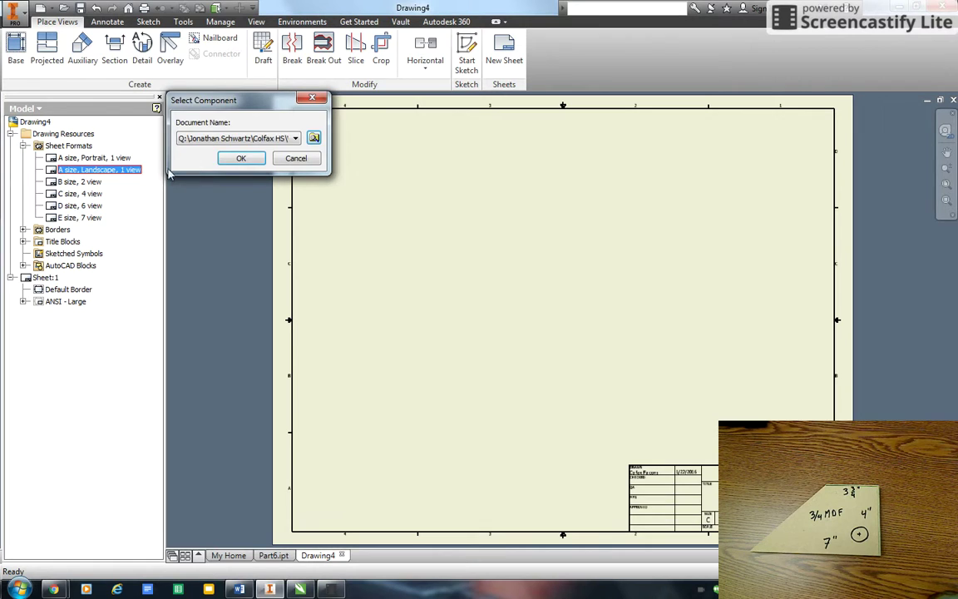
{"action": "left_click", "coordinate": [241, 158]}
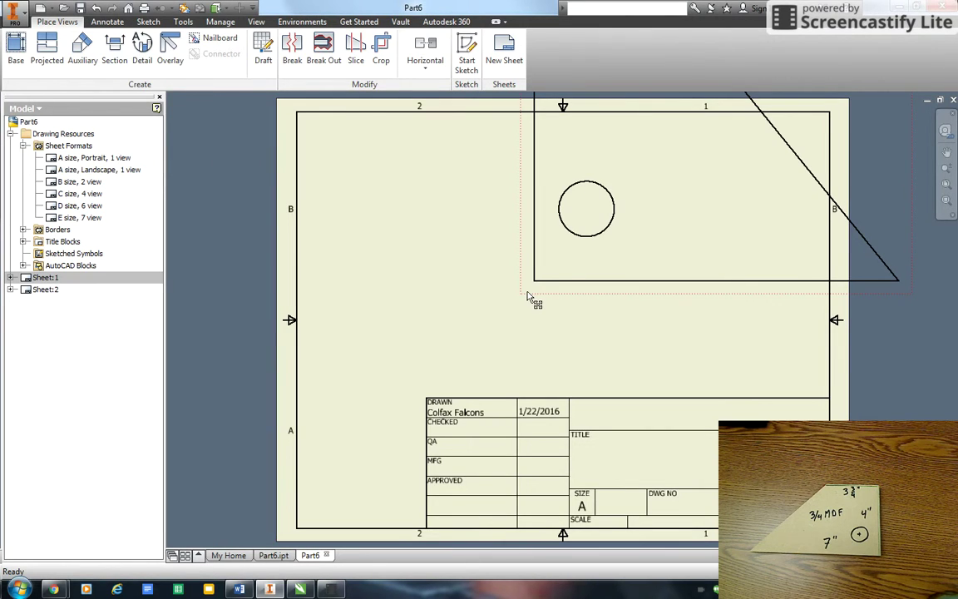
{"action": "mouse_move", "coordinate": [526, 298]}
{"action": "left_mouse_down"}
{"action": "mouse_move", "coordinate": [363, 367]}
{"action": "mouse_move", "coordinate": [326, 373]}
{"action": "left_mouse_up"}
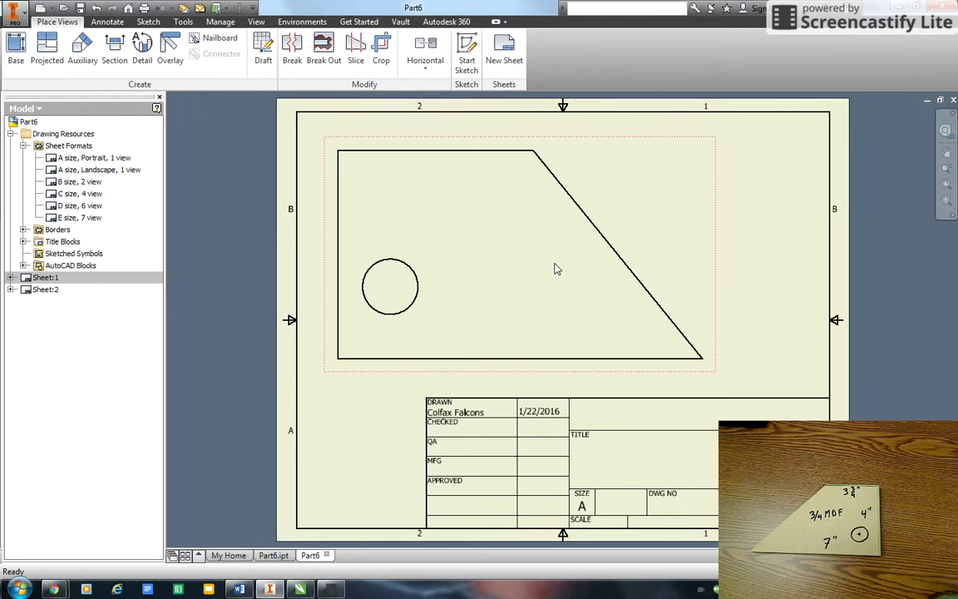
{"action": "key", "text": "Delete"}
{"action": "left_click", "coordinate": [540, 295]}
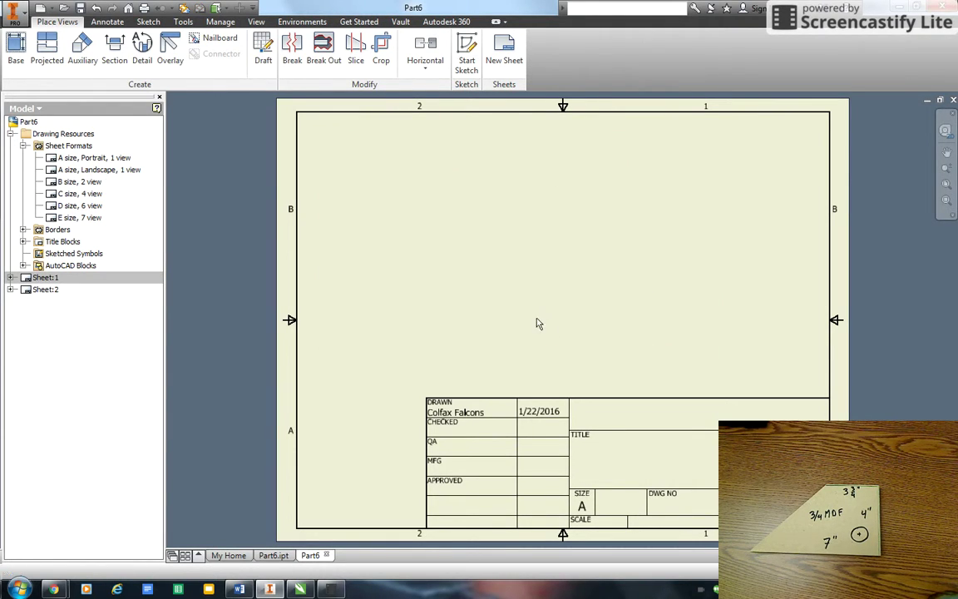
Step: Place a 1:2 front base view of Part6 with projected top and right-side views
{"action": "left_click", "coordinate": [16, 46]}
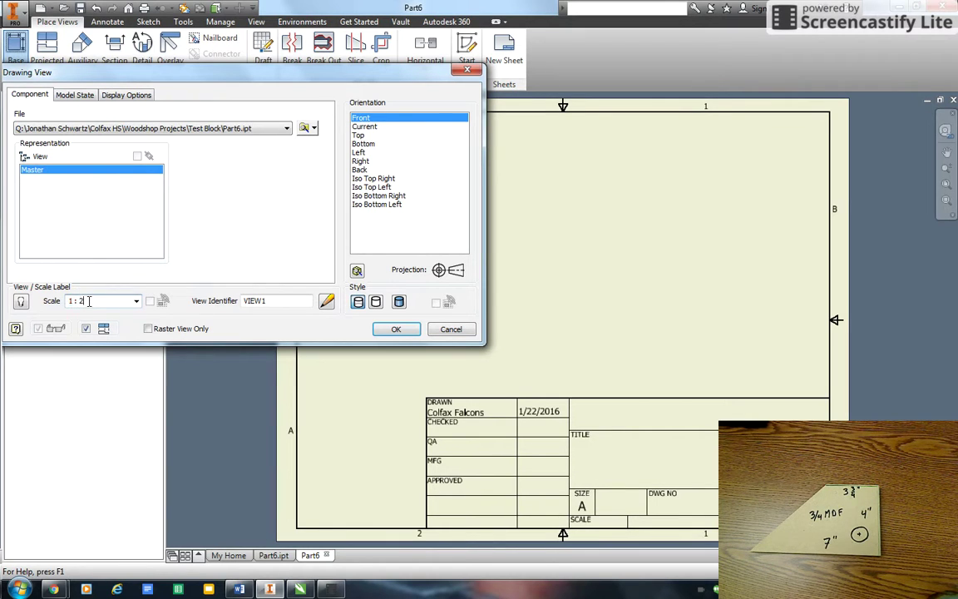
{"action": "mouse_move", "coordinate": [212, 79]}
{"action": "left_mouse_down"}
{"action": "mouse_move", "coordinate": [100, 37]}
{"action": "mouse_move", "coordinate": [64, 36]}
{"action": "left_mouse_up"}
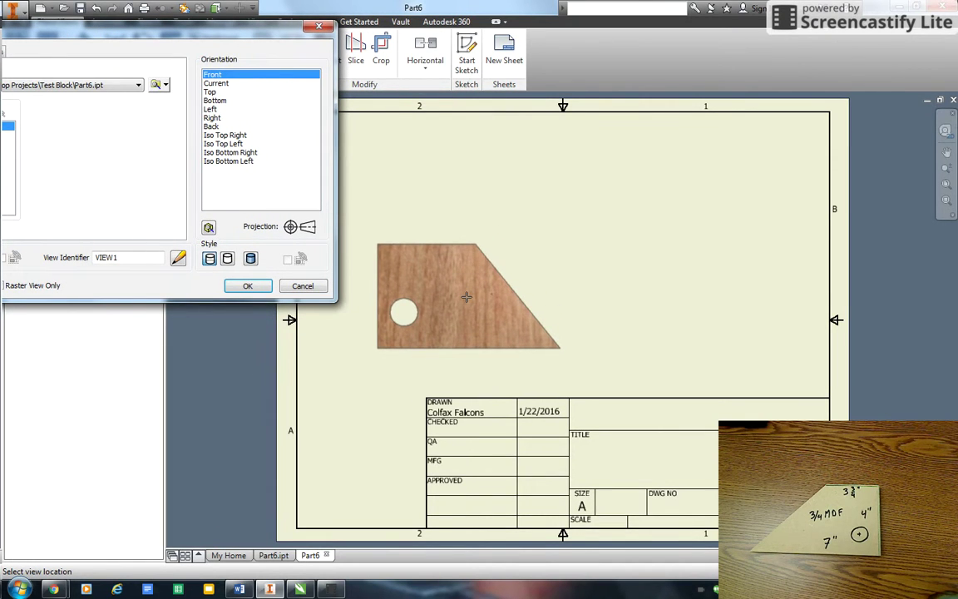
{"action": "left_click", "coordinate": [467, 297]}
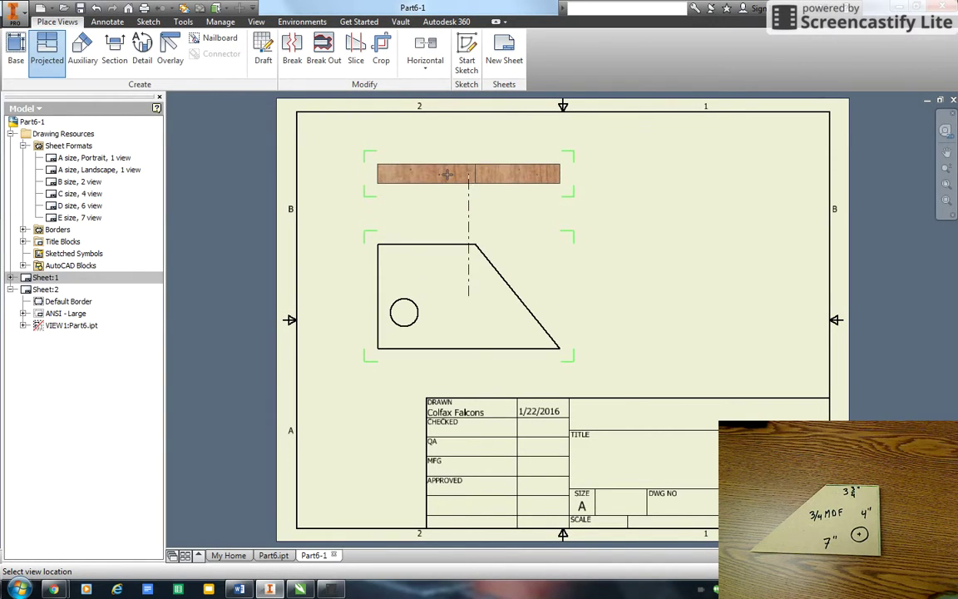
{"action": "left_click", "coordinate": [437, 172]}
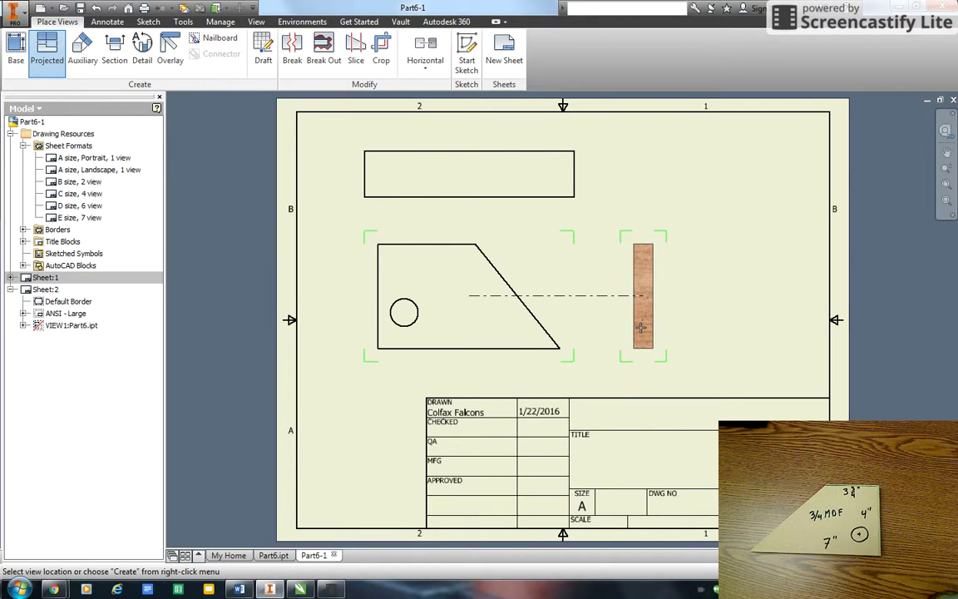
{"action": "left_click", "coordinate": [641, 326]}
{"action": "right_click", "coordinate": [705, 325]}
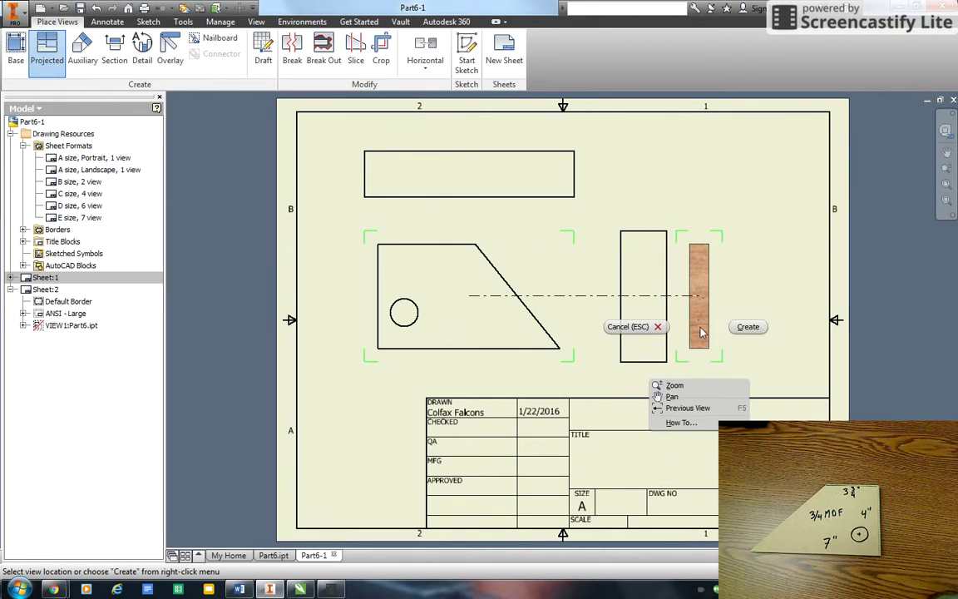
{"action": "left_click", "coordinate": [742, 325]}
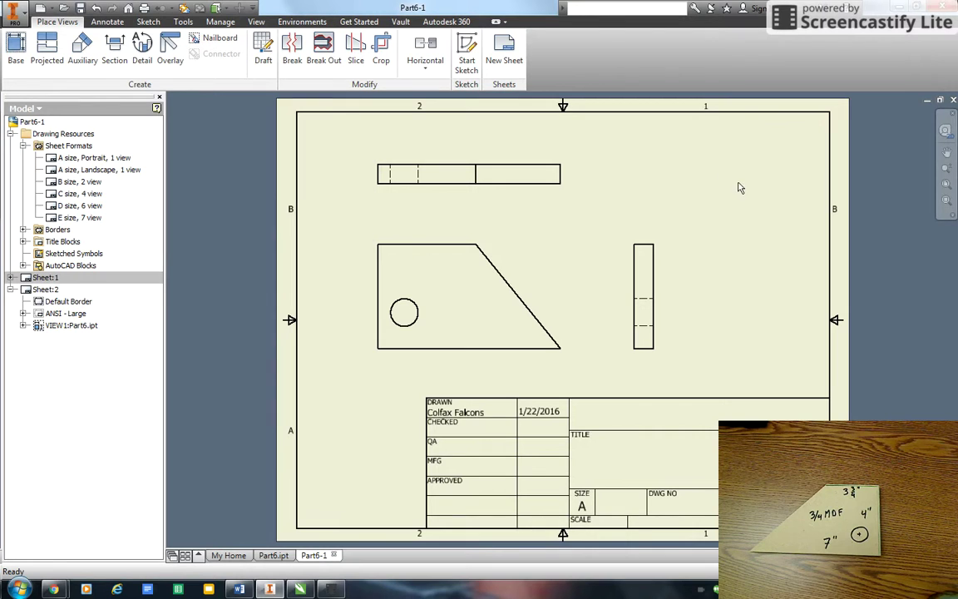
Step: Place an Iso Top Right base view of the block at 1:4 scale in the sheet's upper right corner
{"action": "left_click", "coordinate": [20, 48]}
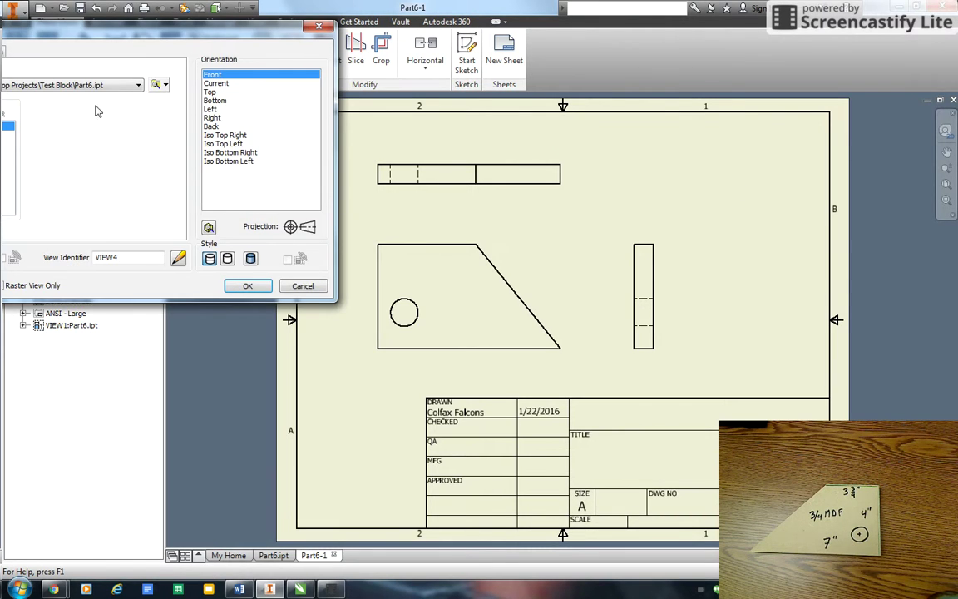
{"action": "mouse_move", "coordinate": [119, 33]}
{"action": "left_mouse_down"}
{"action": "mouse_move", "coordinate": [192, 27]}
{"action": "mouse_move", "coordinate": [272, 39]}
{"action": "left_mouse_up"}
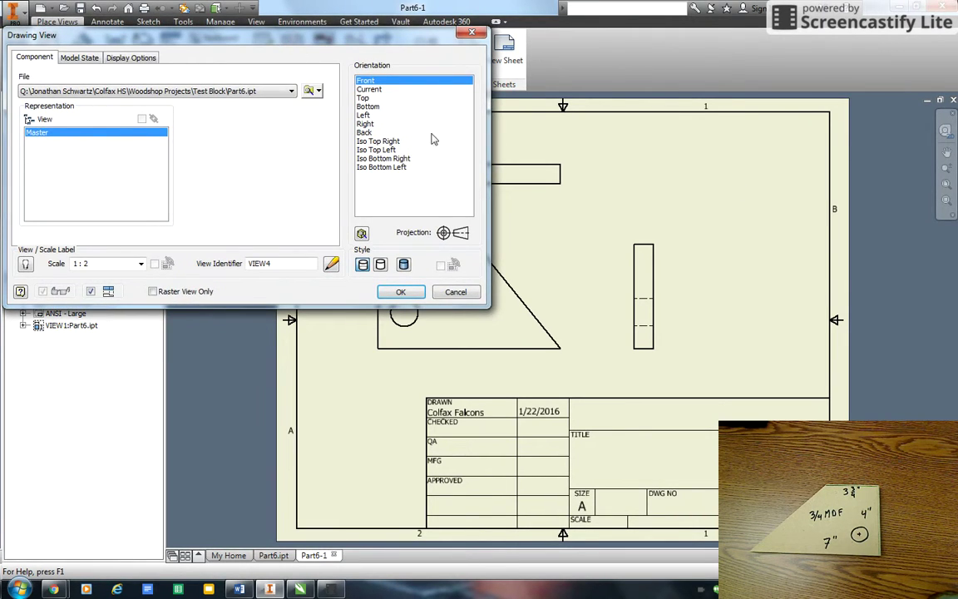
{"action": "left_click", "coordinate": [370, 140]}
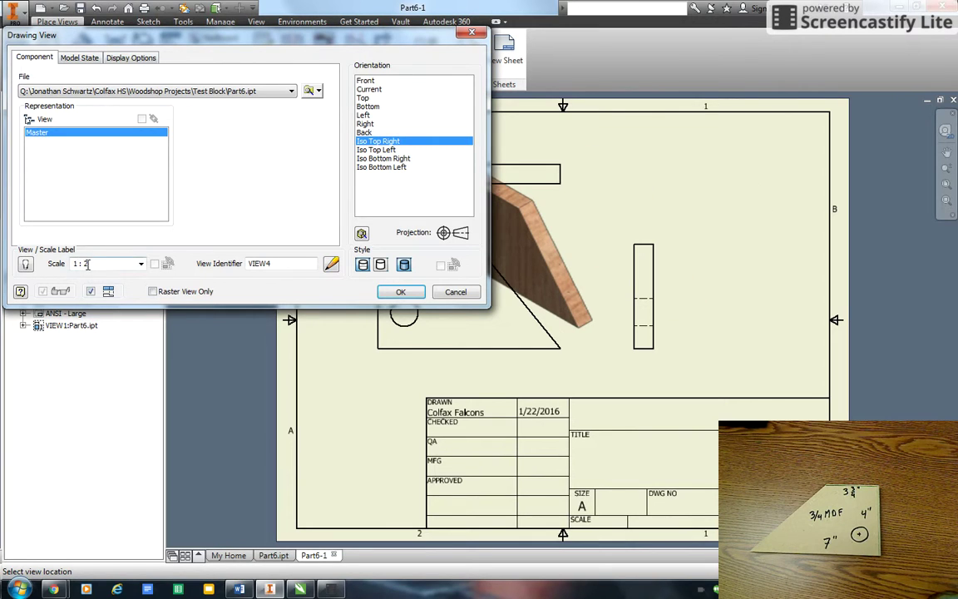
{"action": "double_click", "coordinate": [88, 264]}
{"action": "type", "text": "4"}
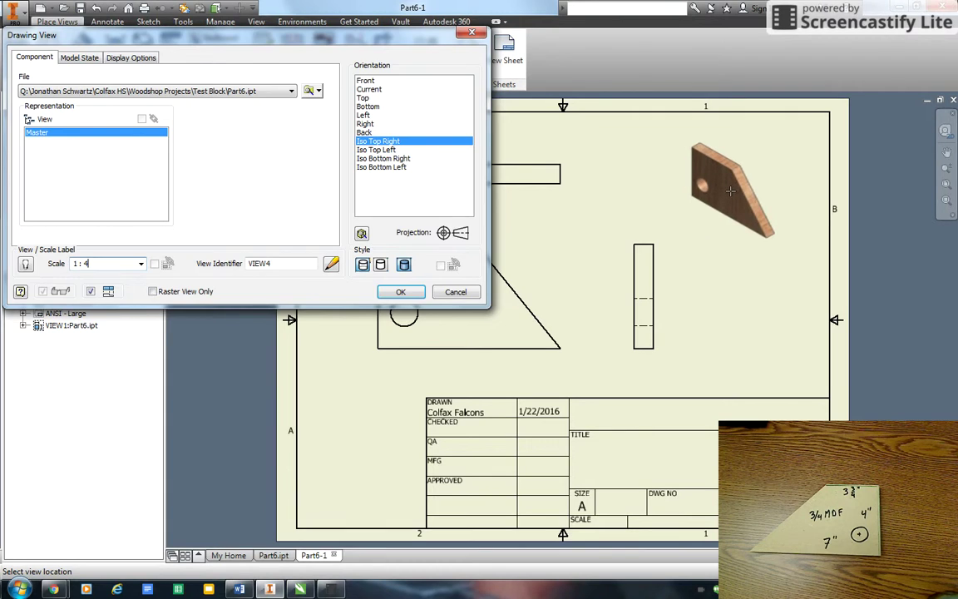
{"action": "left_click", "coordinate": [694, 224]}
{"action": "right_click", "coordinate": [634, 222]}
{"action": "left_click", "coordinate": [682, 221]}
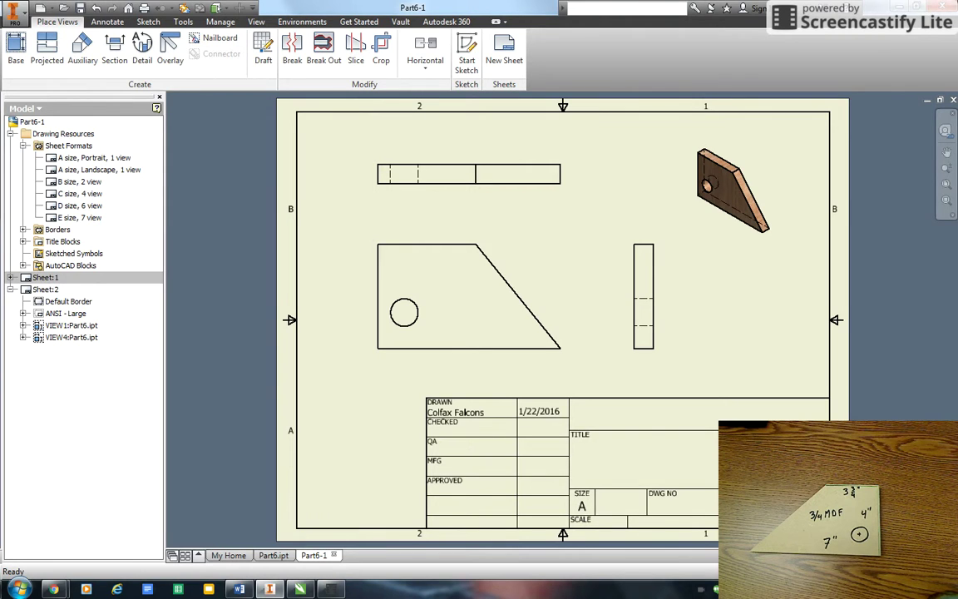
Step: Delete the empty Sheet:1, leaving the single sheet that holds all four views
{"action": "right_click", "coordinate": [32, 277]}
{"action": "left_click", "coordinate": [50, 311]}
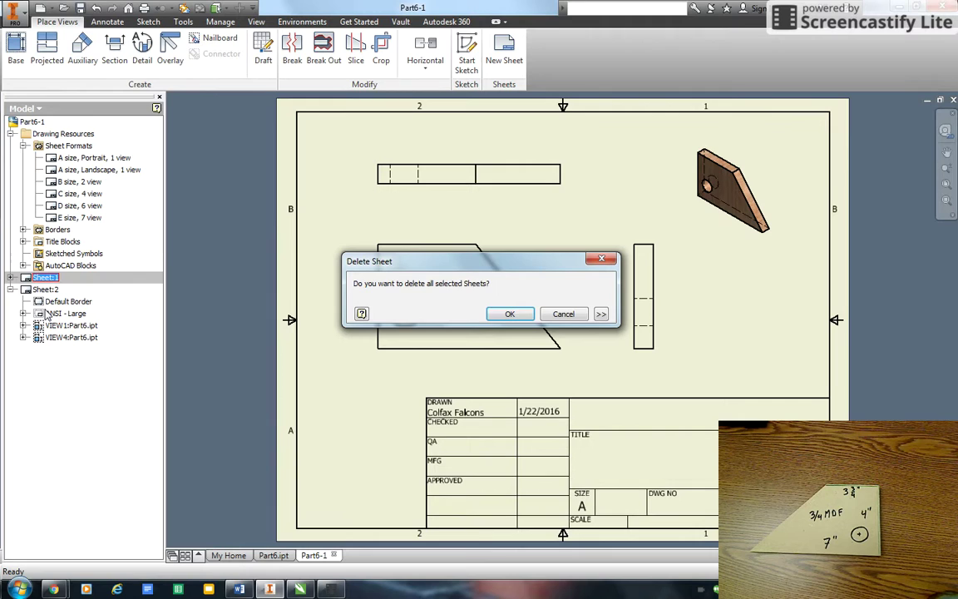
{"action": "left_click", "coordinate": [509, 314]}
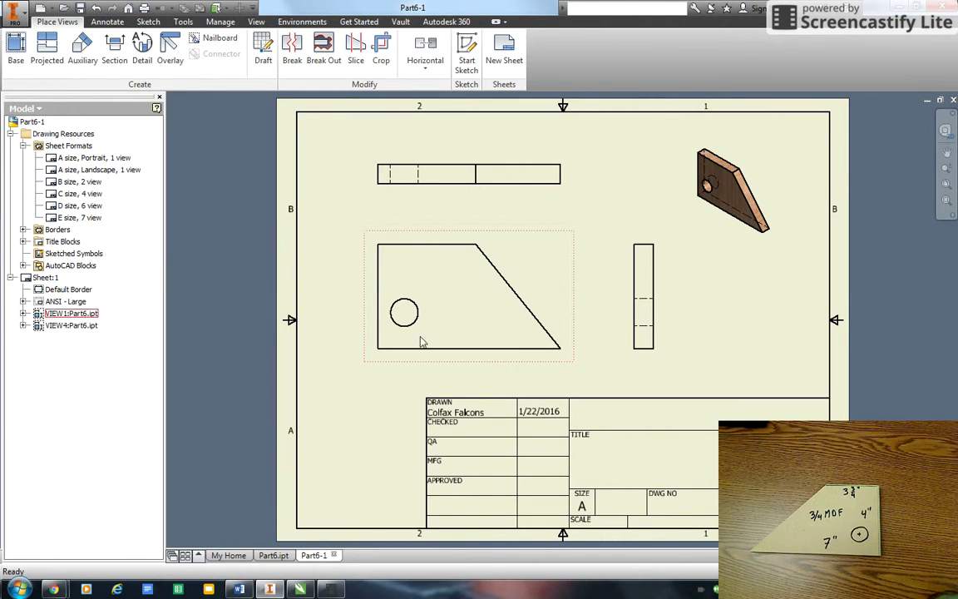
{"action": "left_click", "coordinate": [97, 21]}
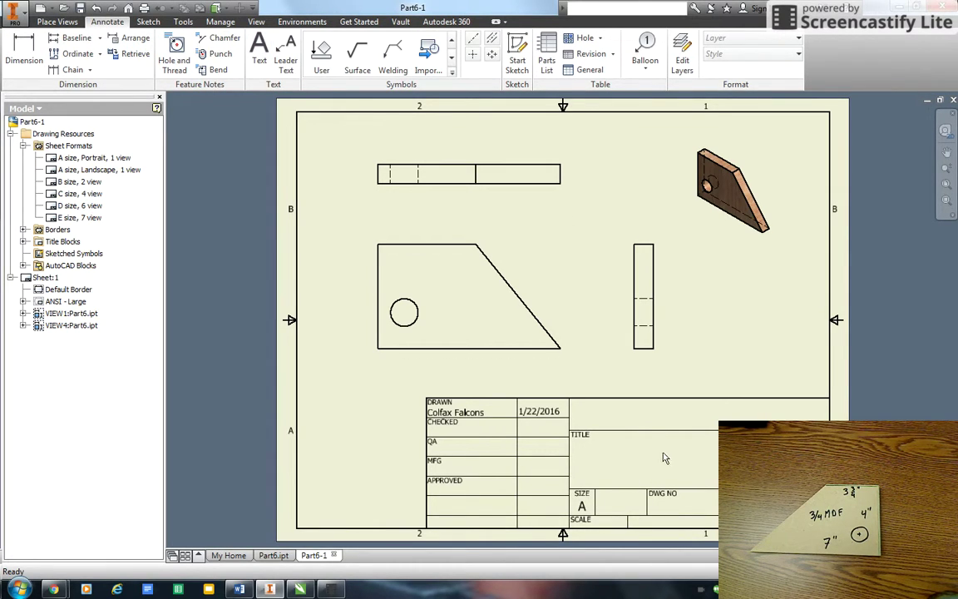
Step: Dimension the front view's top edge (3.75) and the hole's diameter (Ø1.07)
{"action": "left_click", "coordinate": [24, 52]}
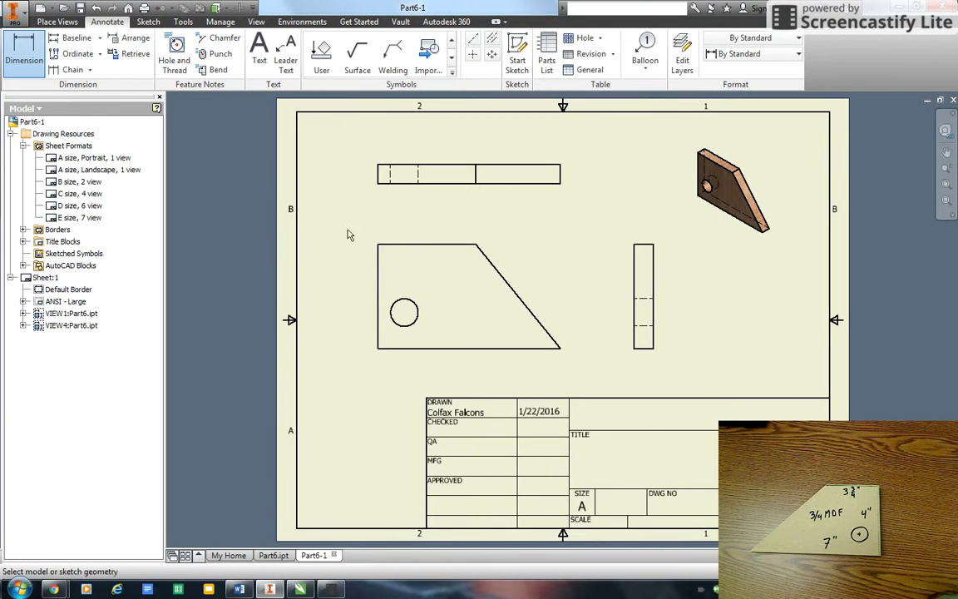
{"action": "left_click", "coordinate": [379, 247]}
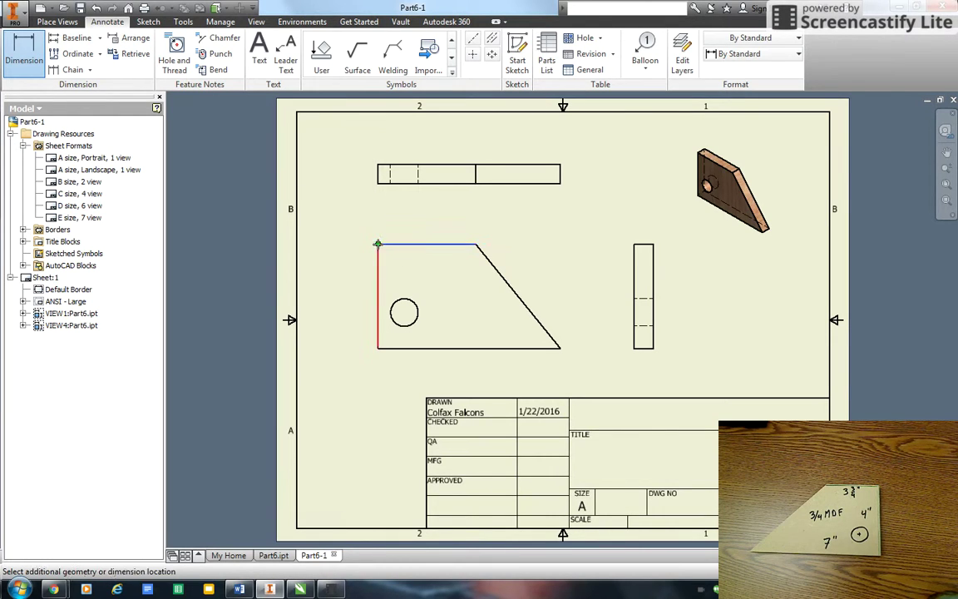
{"action": "left_click", "coordinate": [471, 236]}
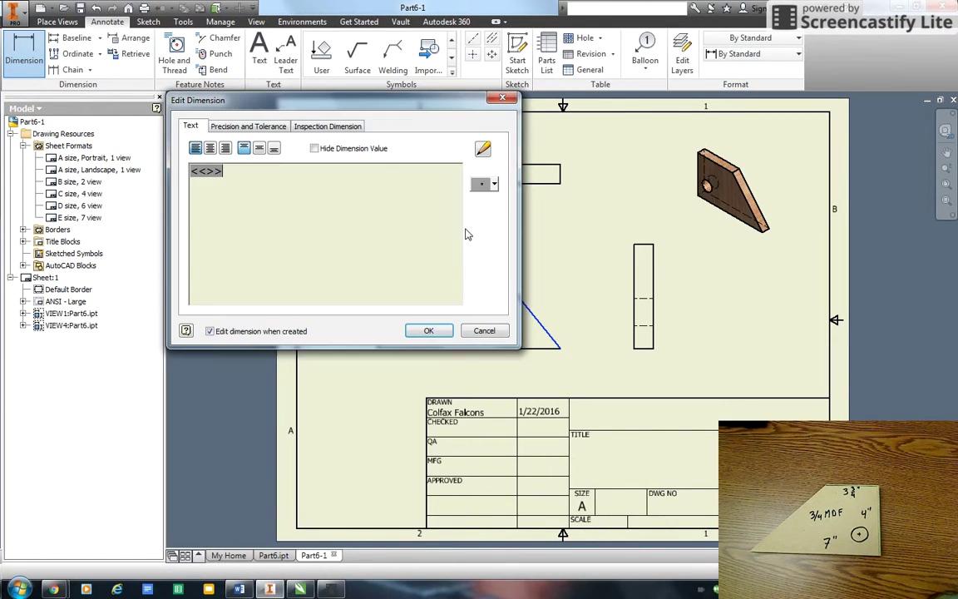
{"action": "left_click", "coordinate": [426, 330]}
{"action": "left_click", "coordinate": [415, 323]}
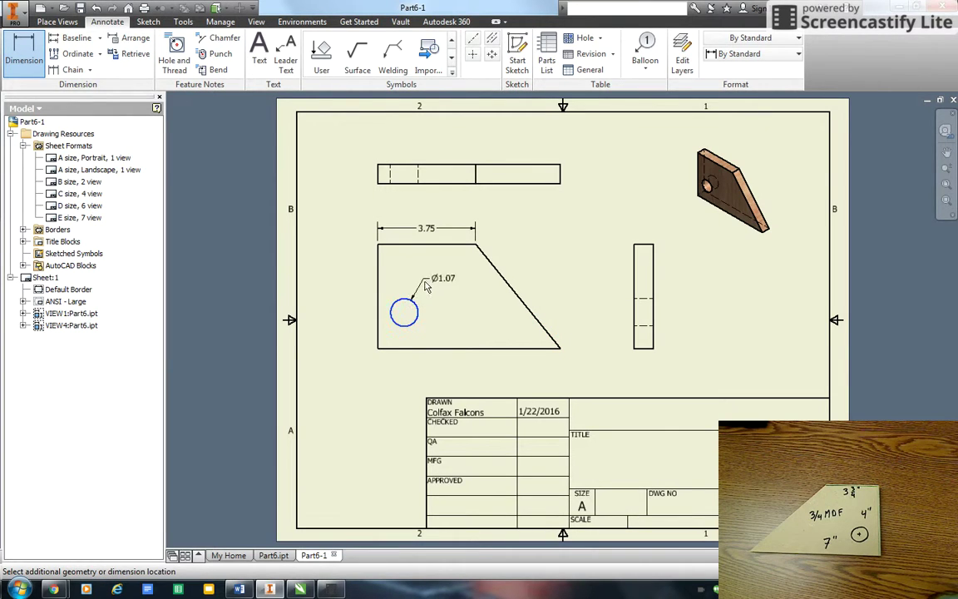
{"action": "left_click", "coordinate": [422, 223]}
{"action": "left_click", "coordinate": [429, 330]}
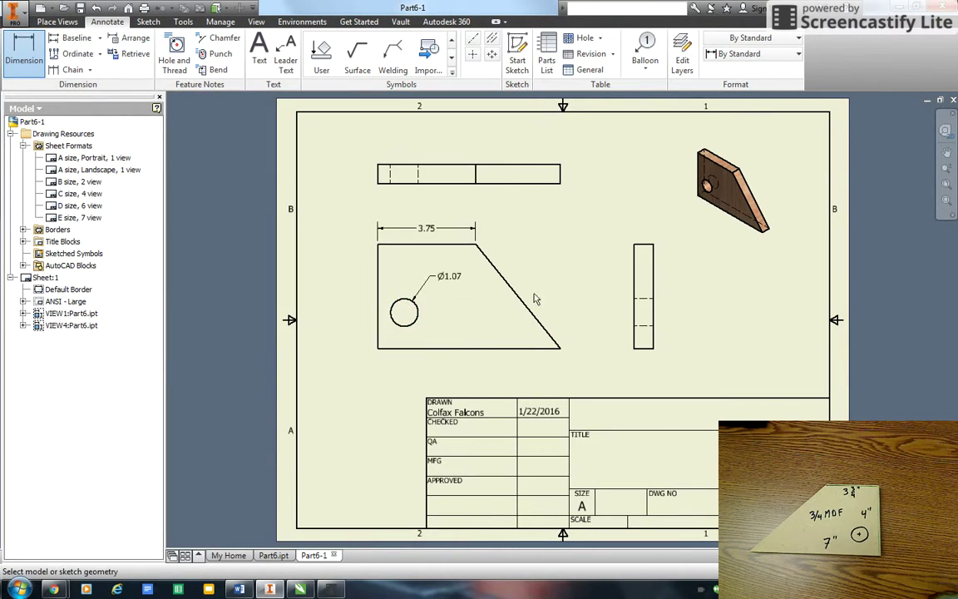
{"action": "left_click", "coordinate": [34, 59]}
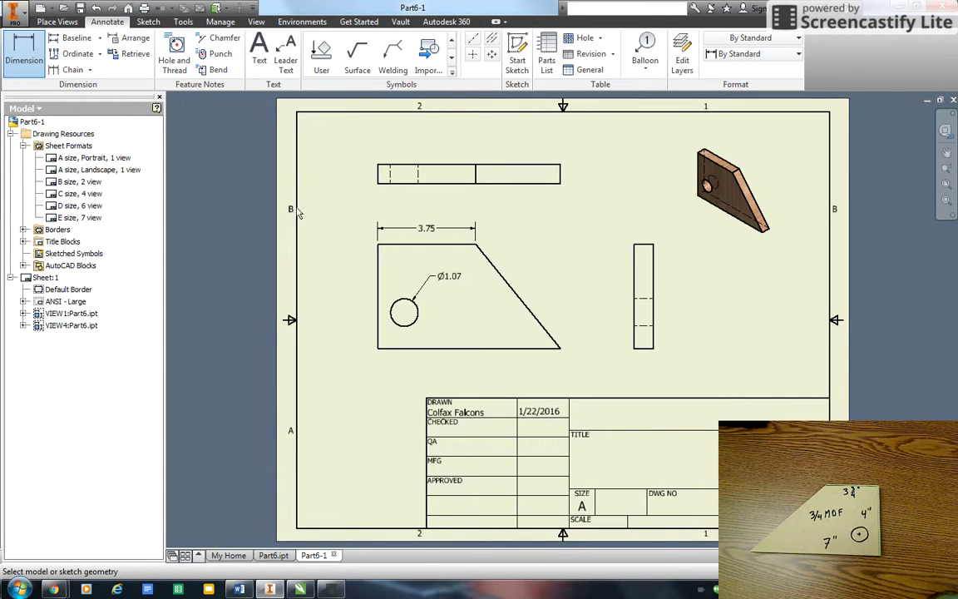